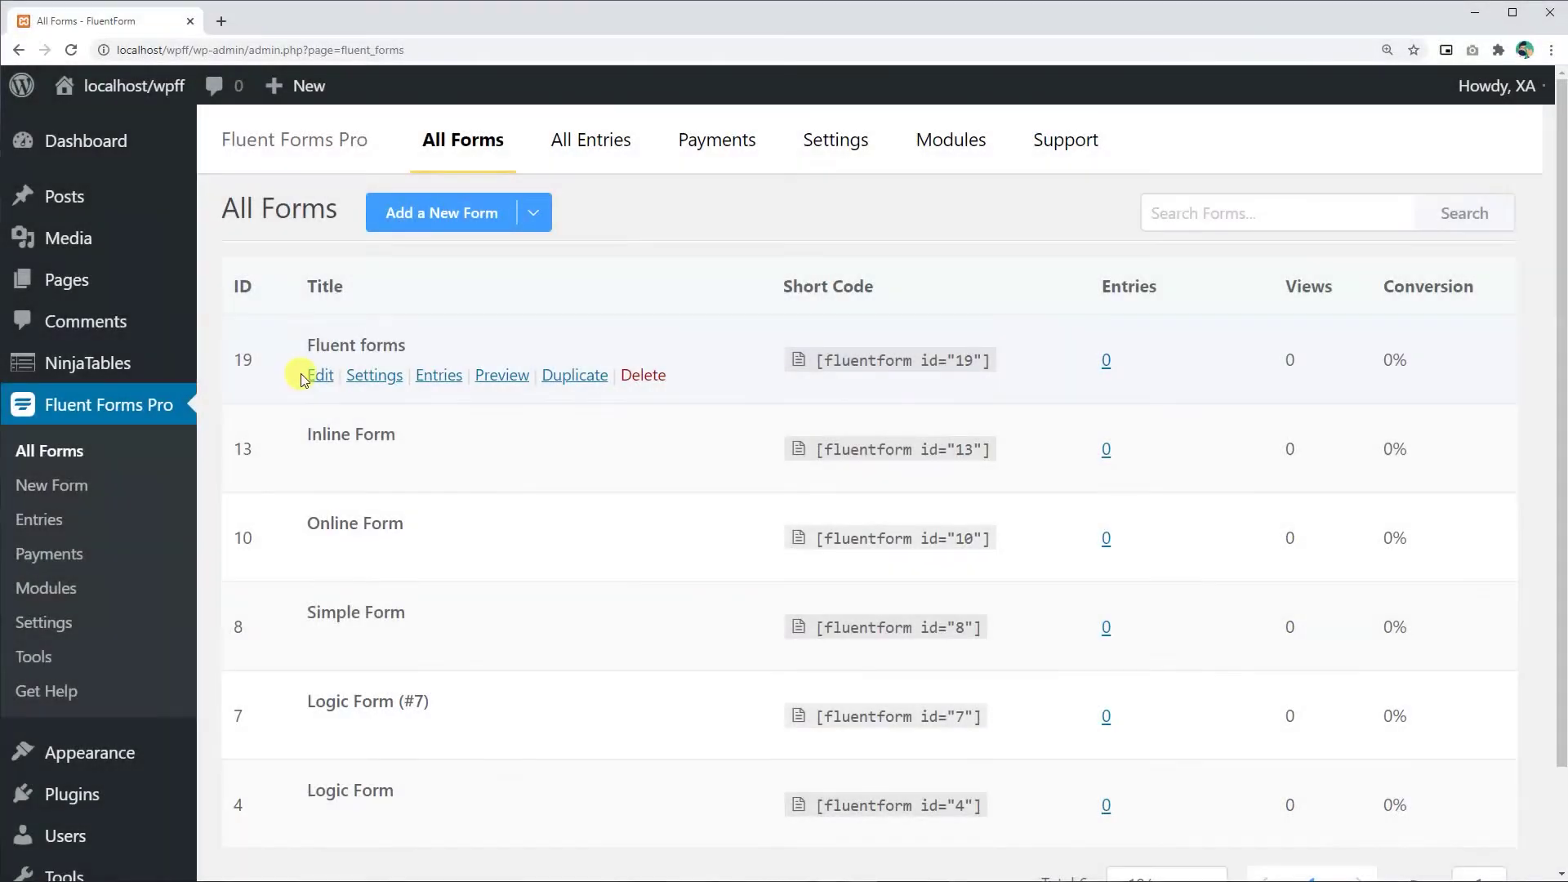
- Open the 'Fluent forms' form for editing and go to its Settings & Integrations page
{"action": "left_click", "coordinate": [319, 375]}
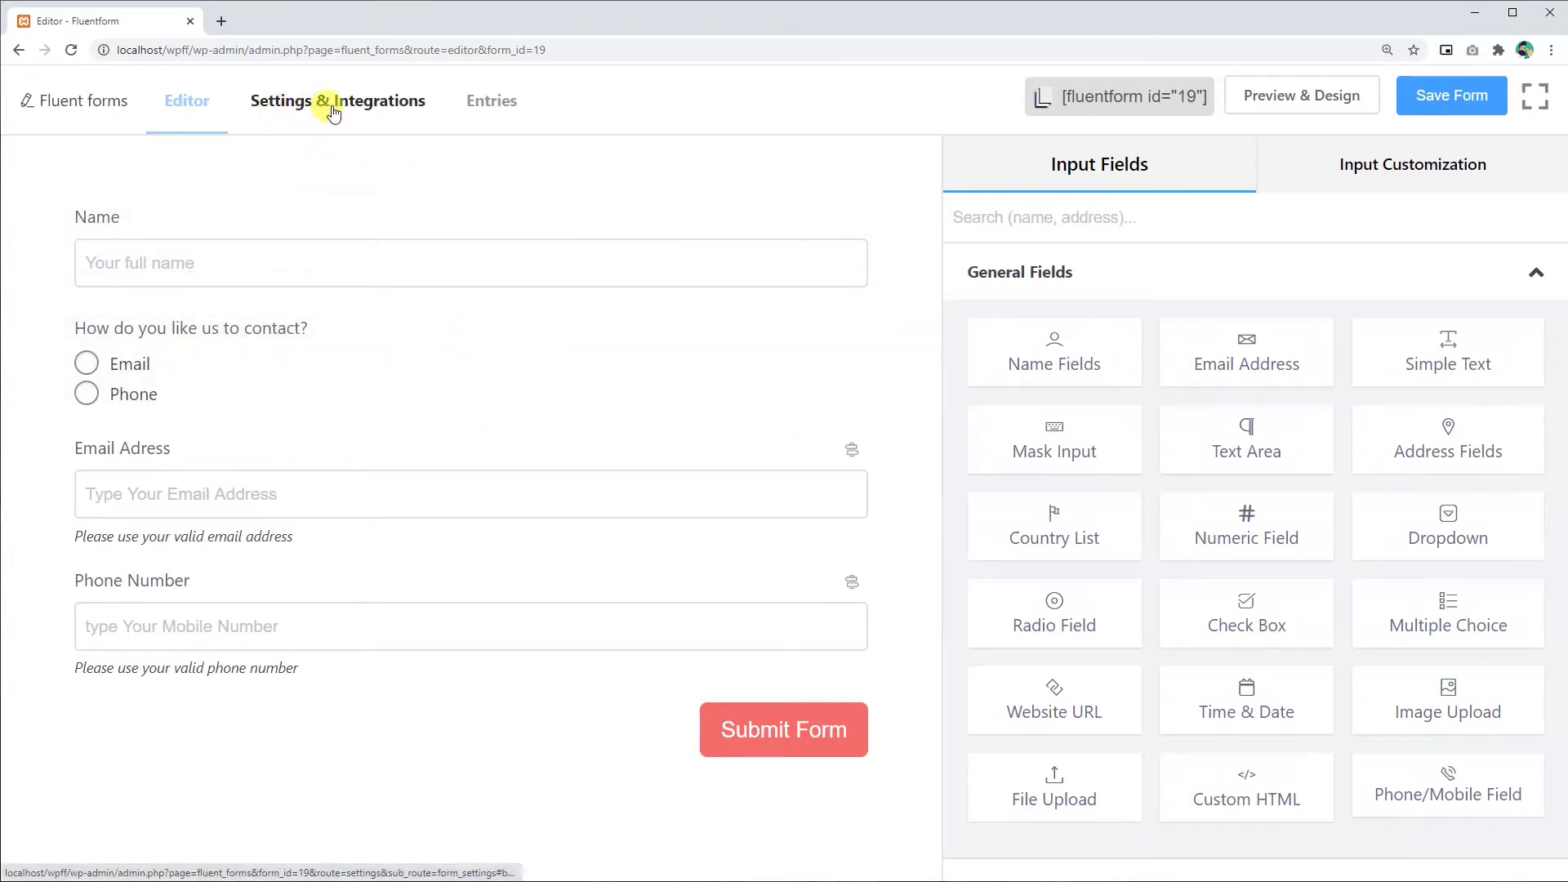
{"action": "left_click", "coordinate": [323, 111]}
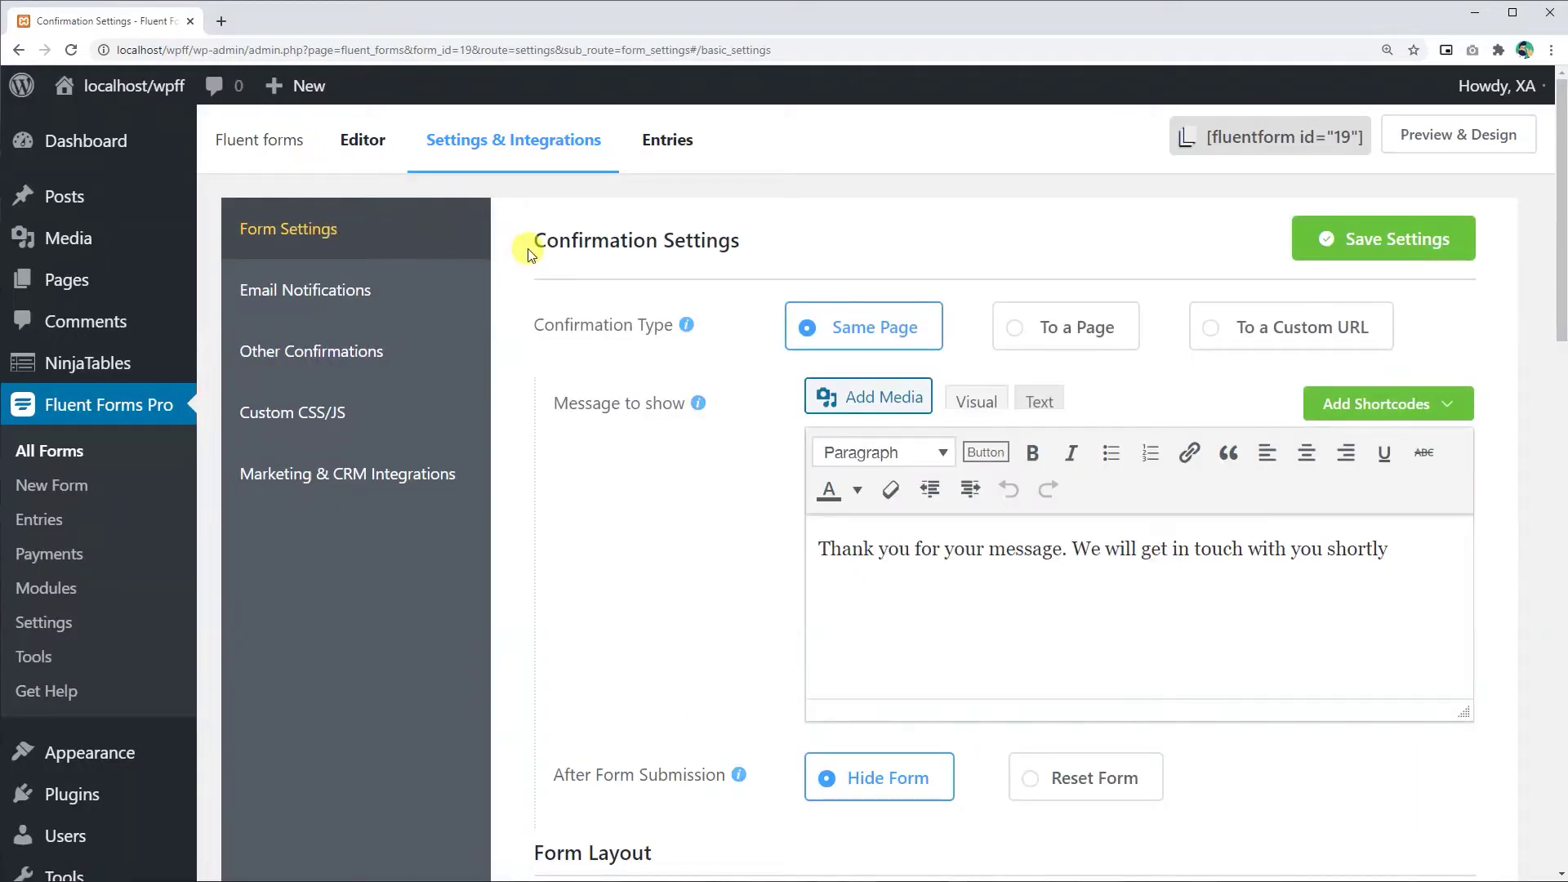
{"action": "mouse_move", "coordinate": [685, 328]}
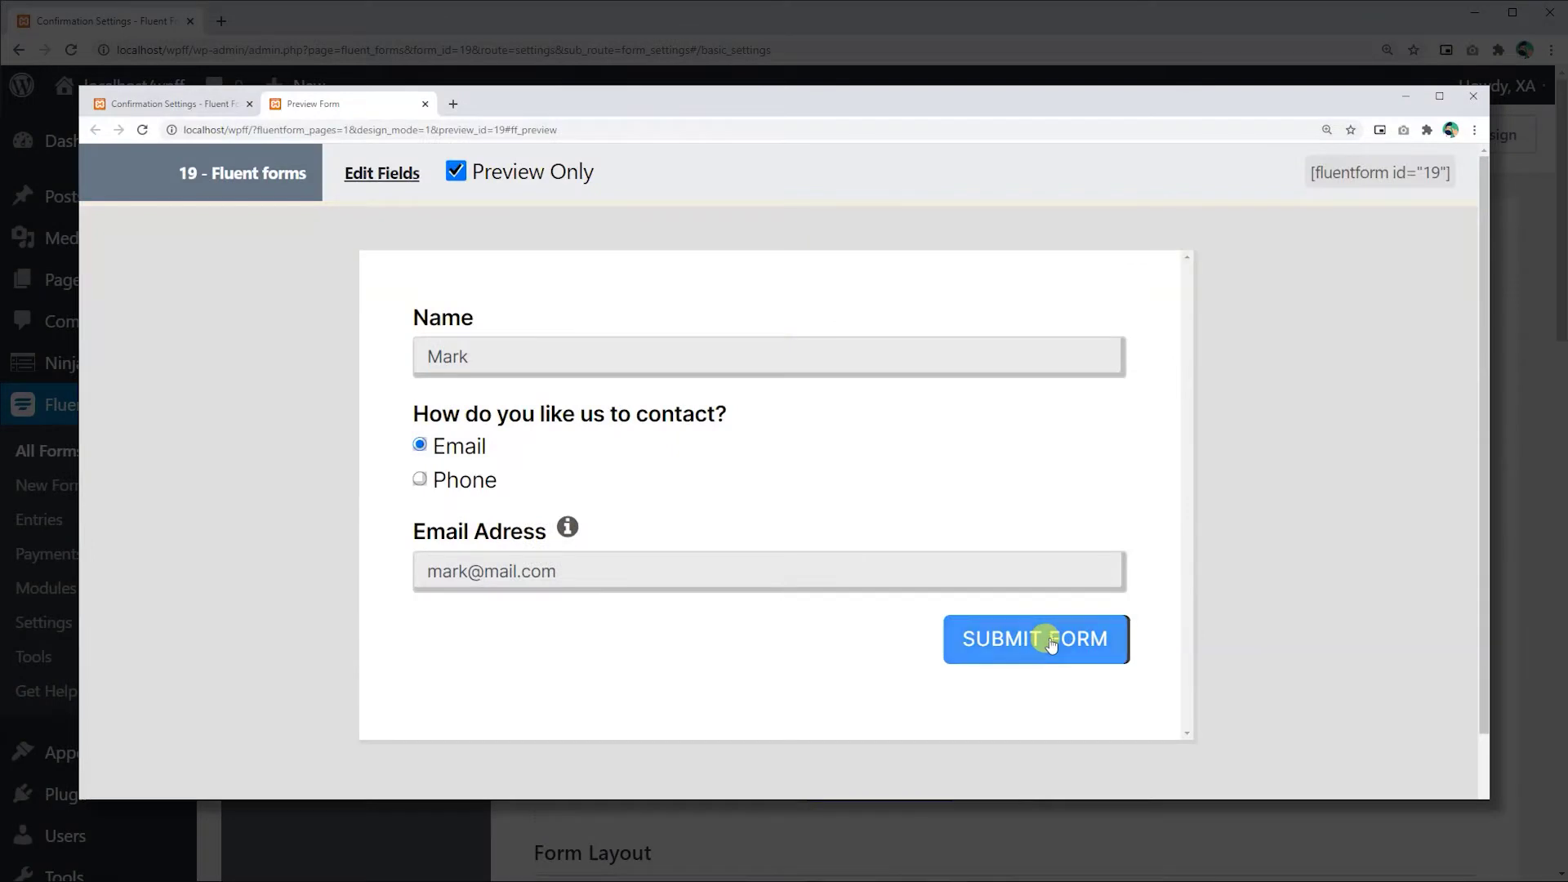
{"action": "left_click", "coordinate": [1051, 641]}
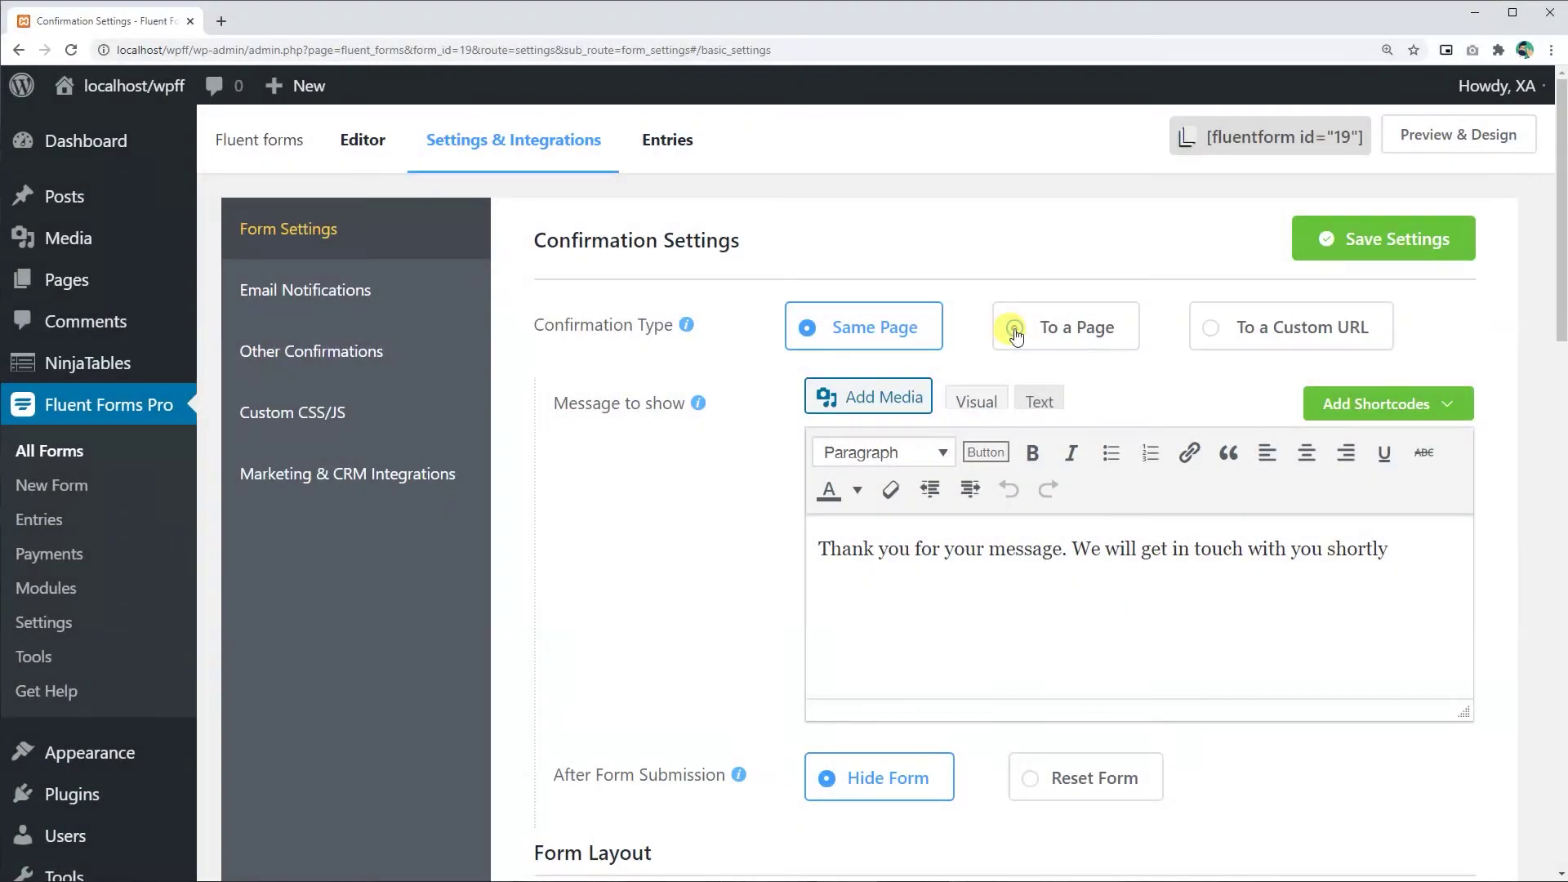
- Set the confirmation to redirect to the Payment Confirmation page
{"action": "left_click", "coordinate": [1015, 333]}
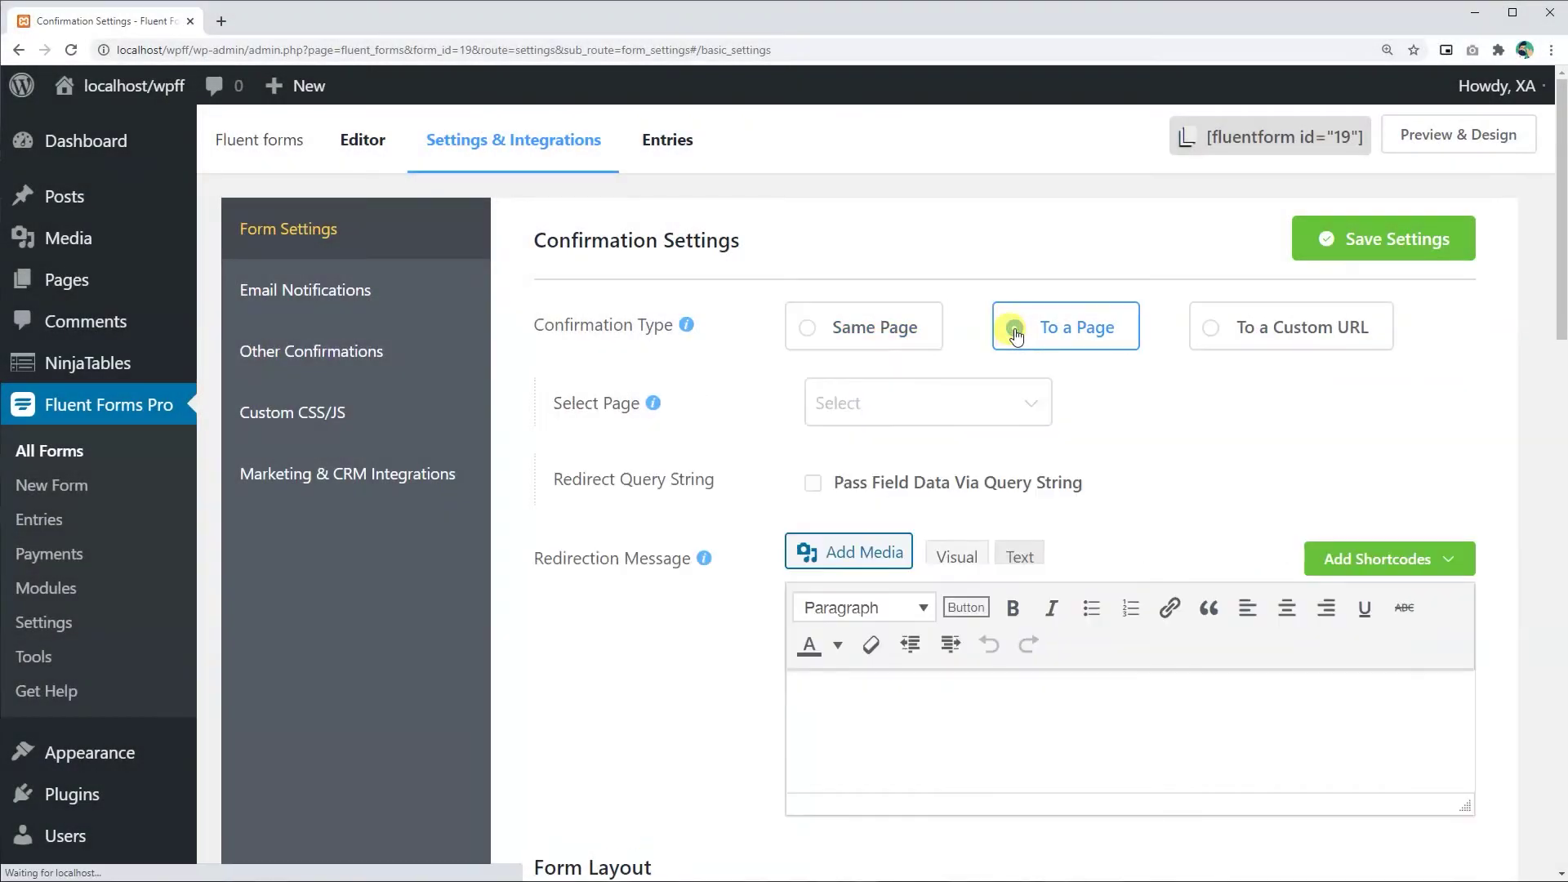
{"action": "left_click", "coordinate": [1011, 400]}
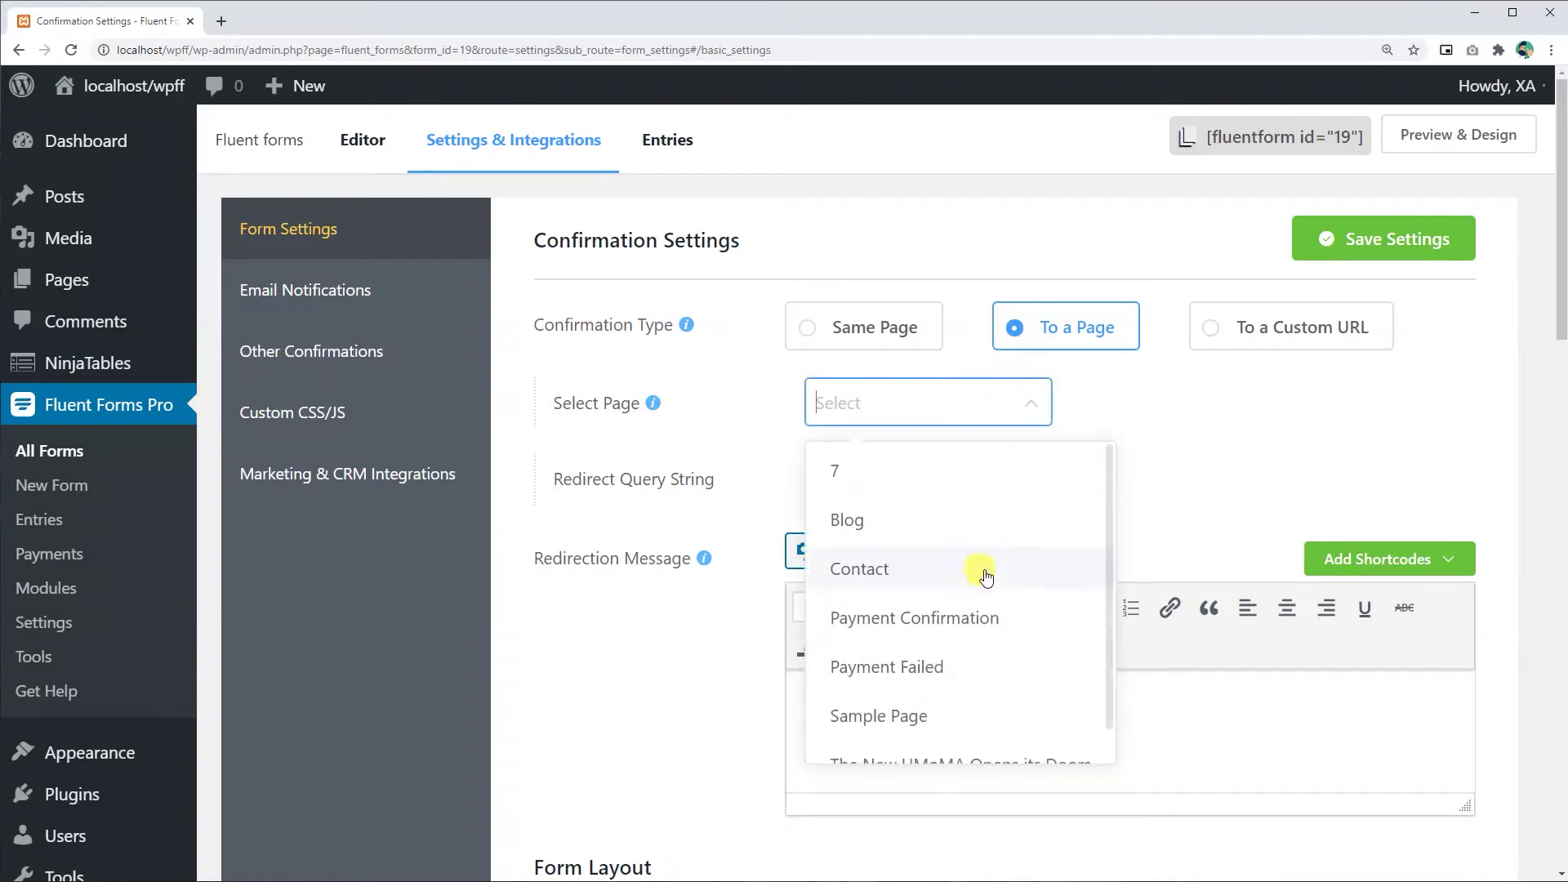
{"action": "scroll", "coordinate": [986, 589], "scroll_direction": "down", "scroll_amount": 1}
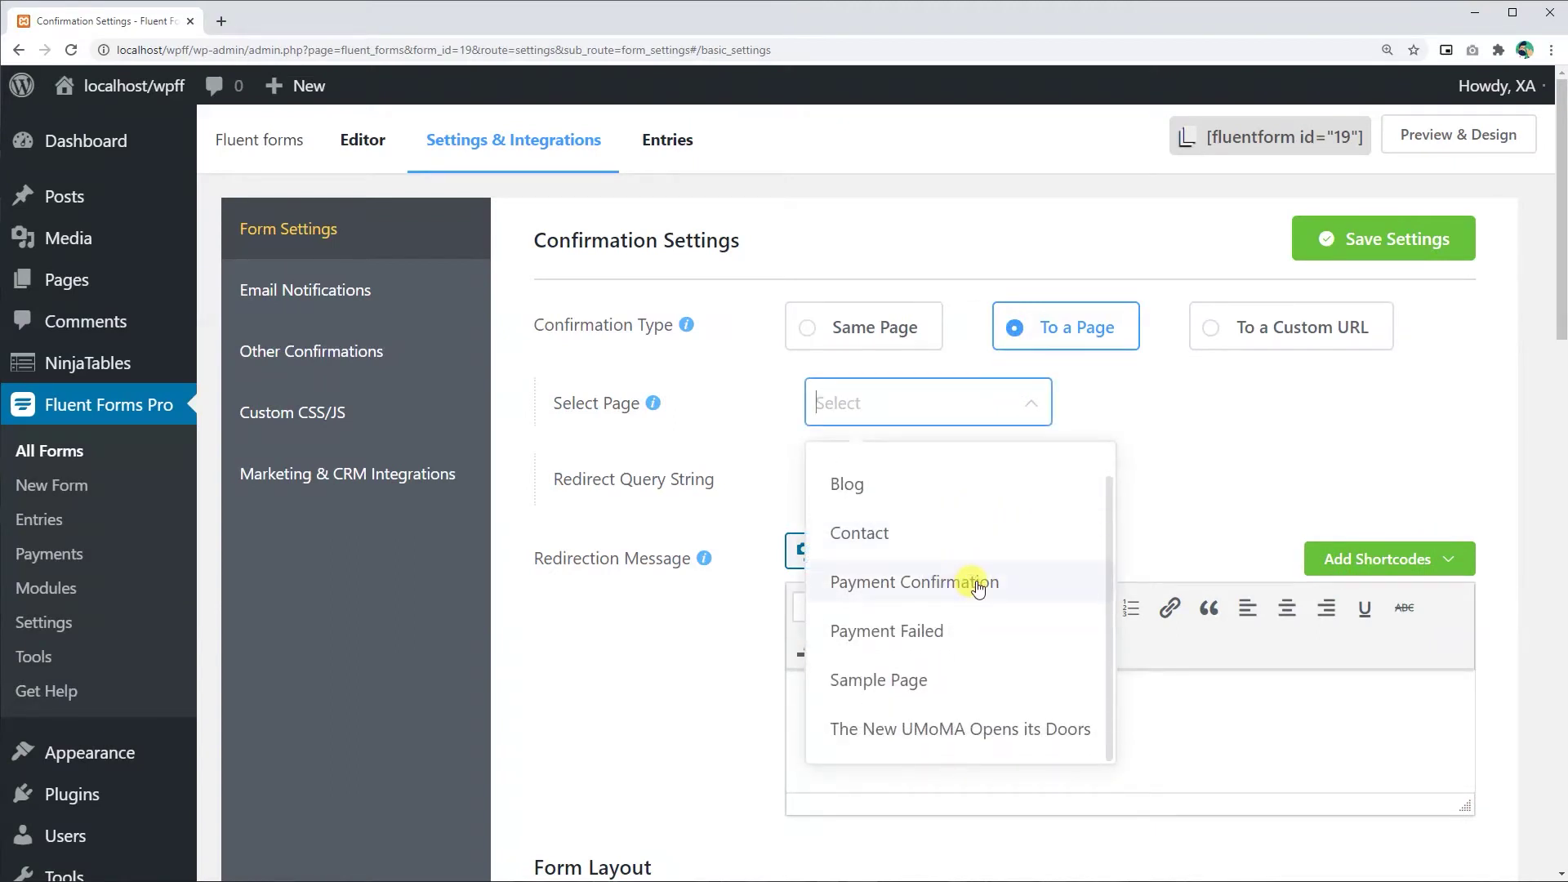
{"action": "left_click", "coordinate": [977, 585]}
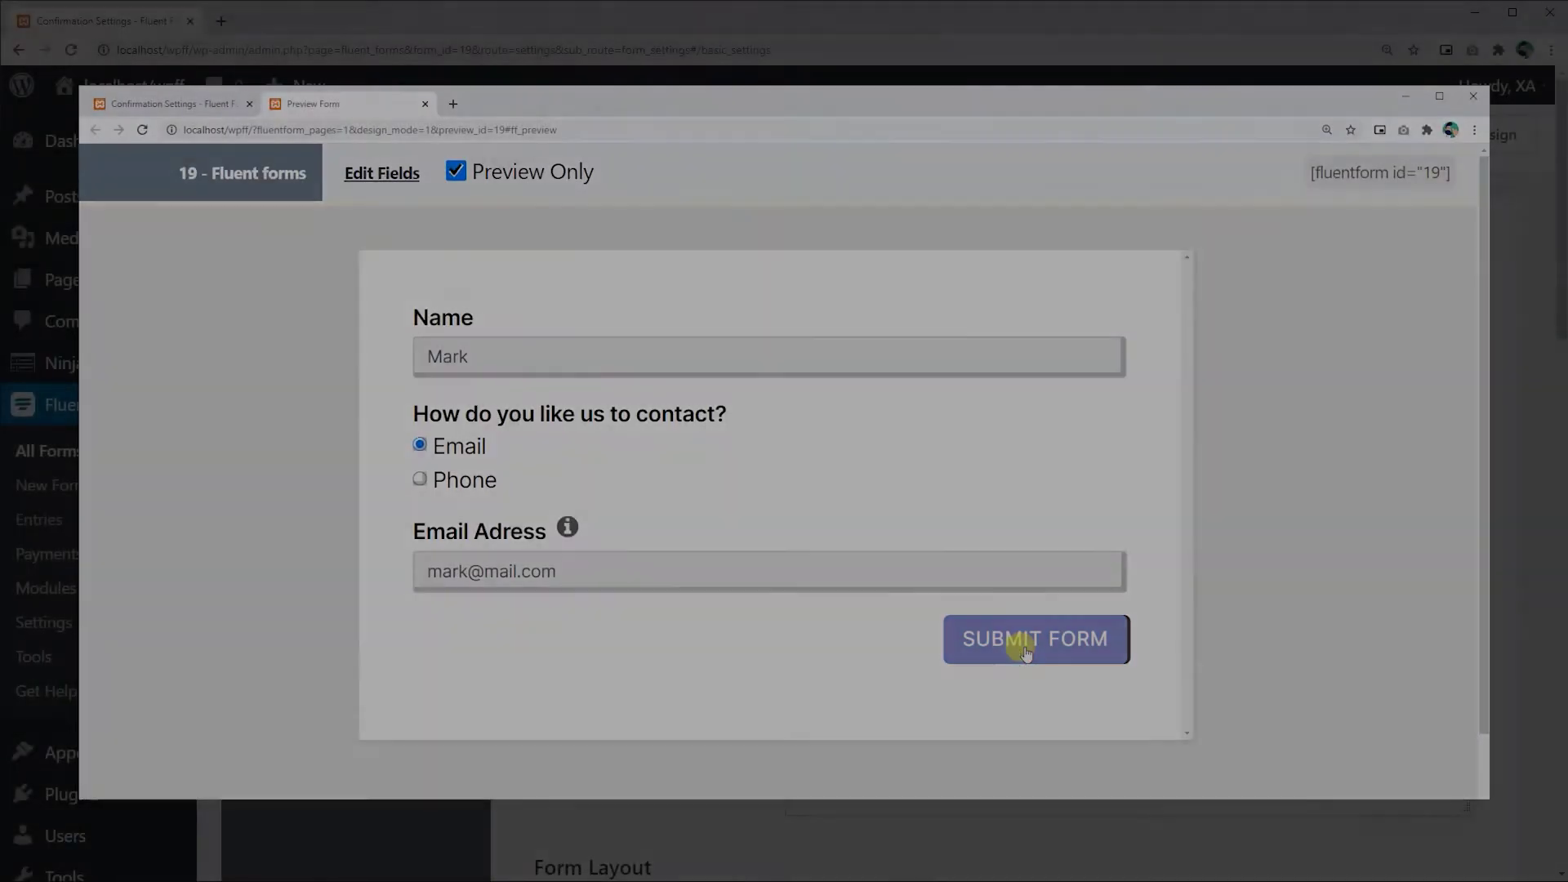
- Test the page redirect with a preview submission, then switch the confirmation to To a Custom URL
{"action": "left_click", "coordinate": [1017, 648]}
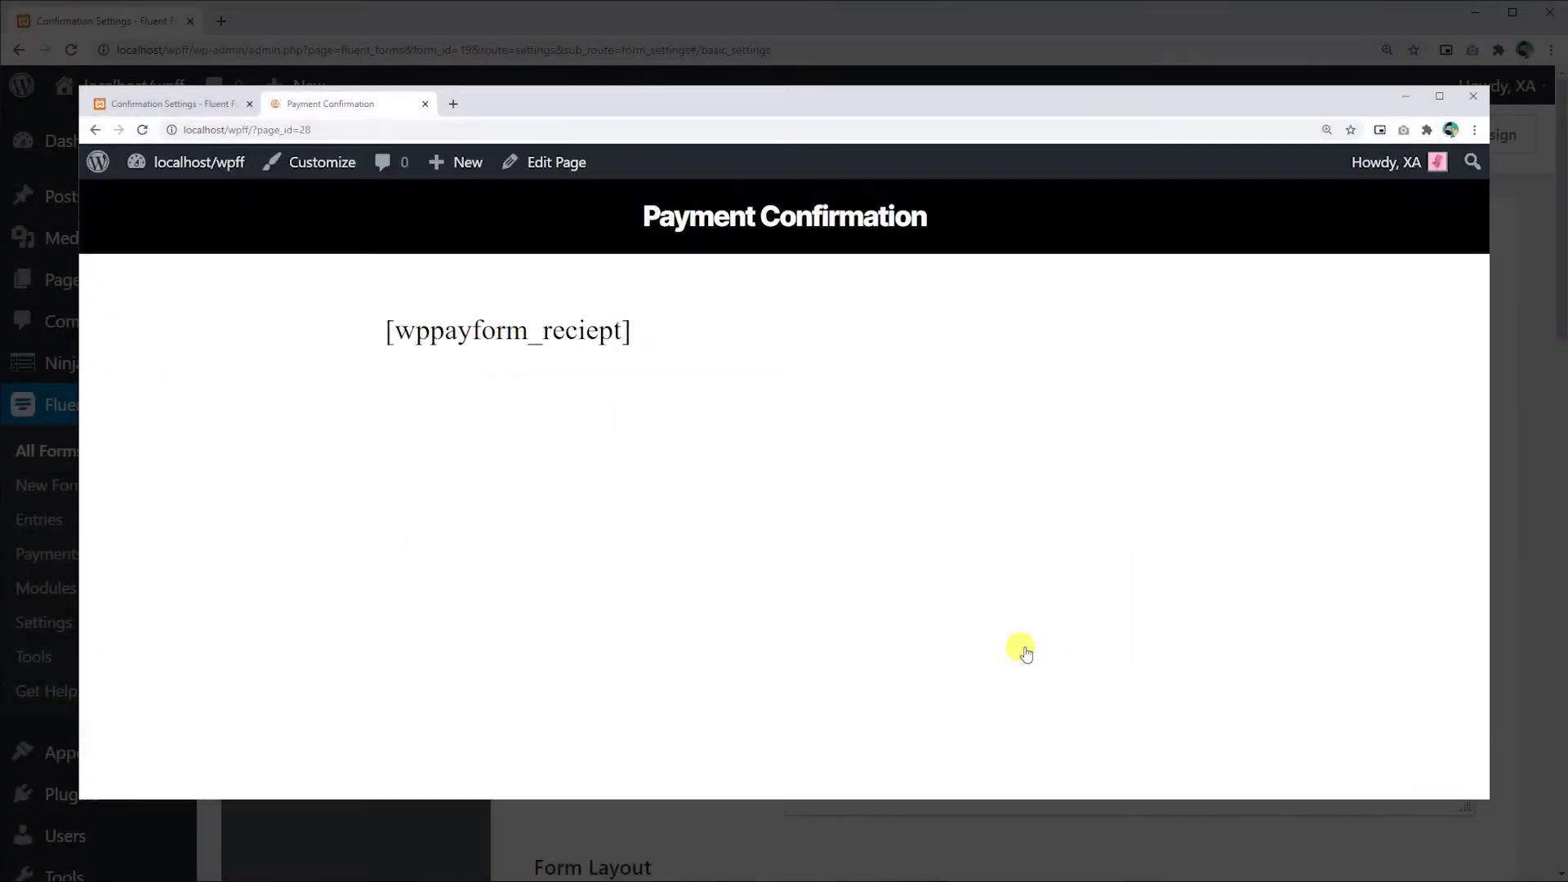
{"action": "left_click_drag", "start_coordinate": [625, 210], "coordinate": [966, 215]}
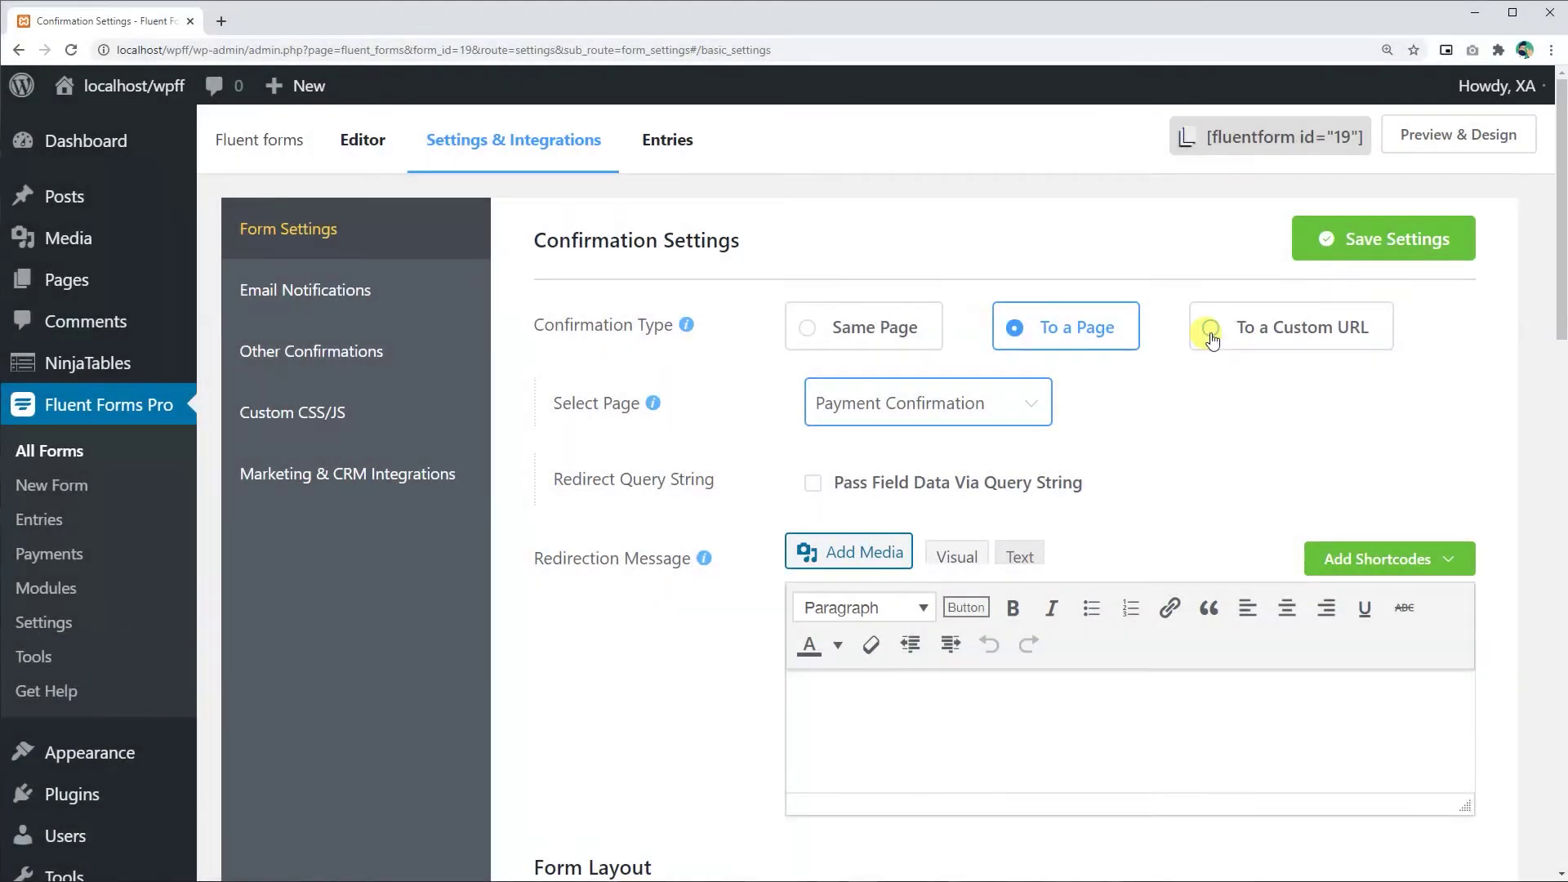
{"action": "left_click", "coordinate": [1210, 330]}
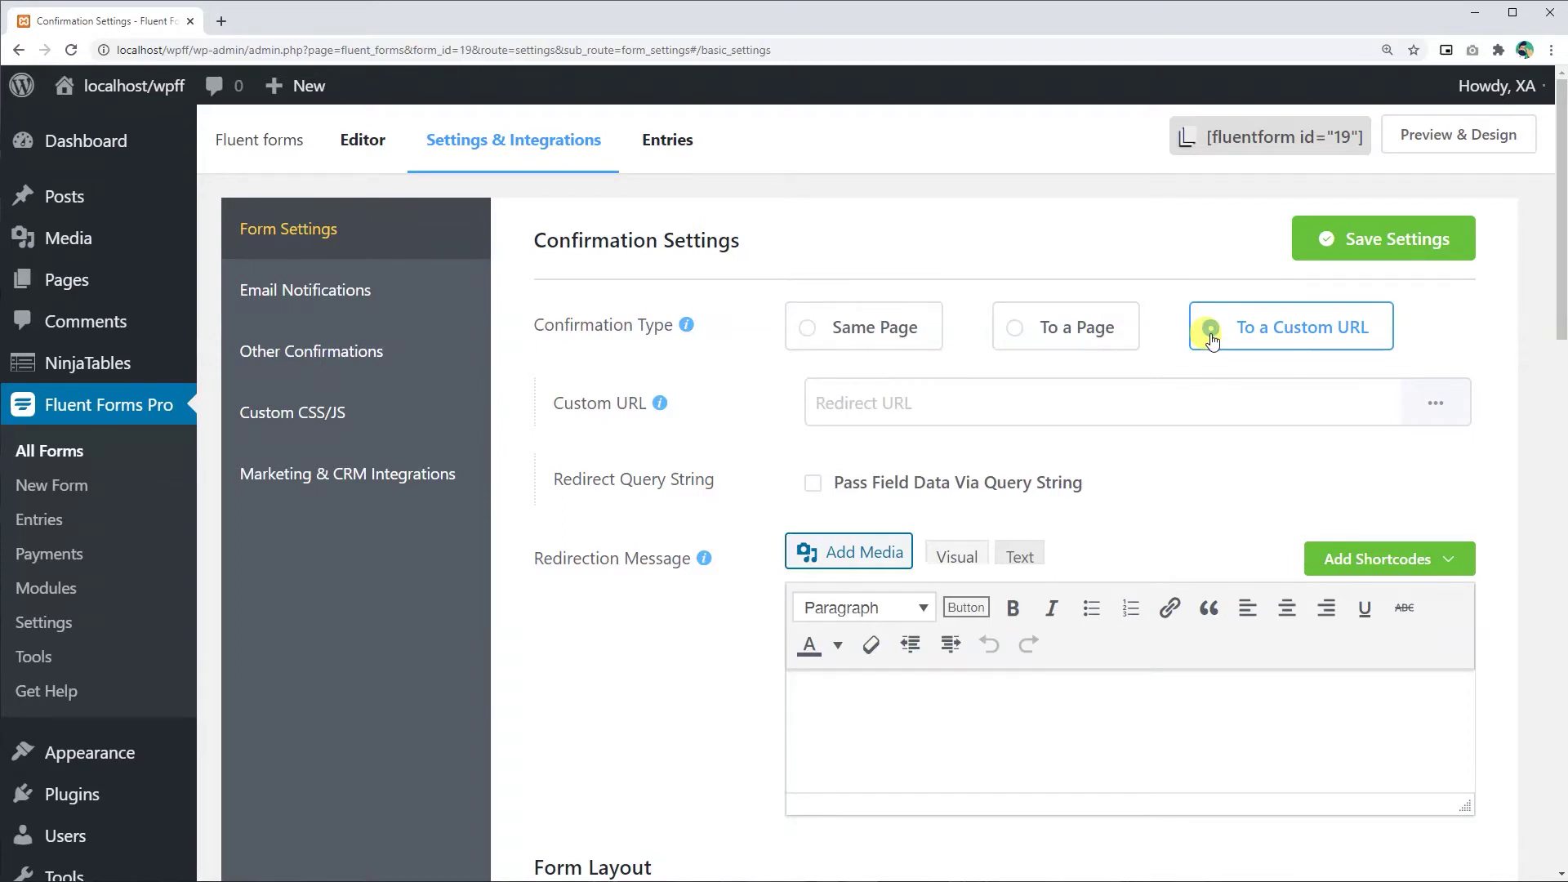
{"action": "left_click", "coordinate": [1034, 403]}
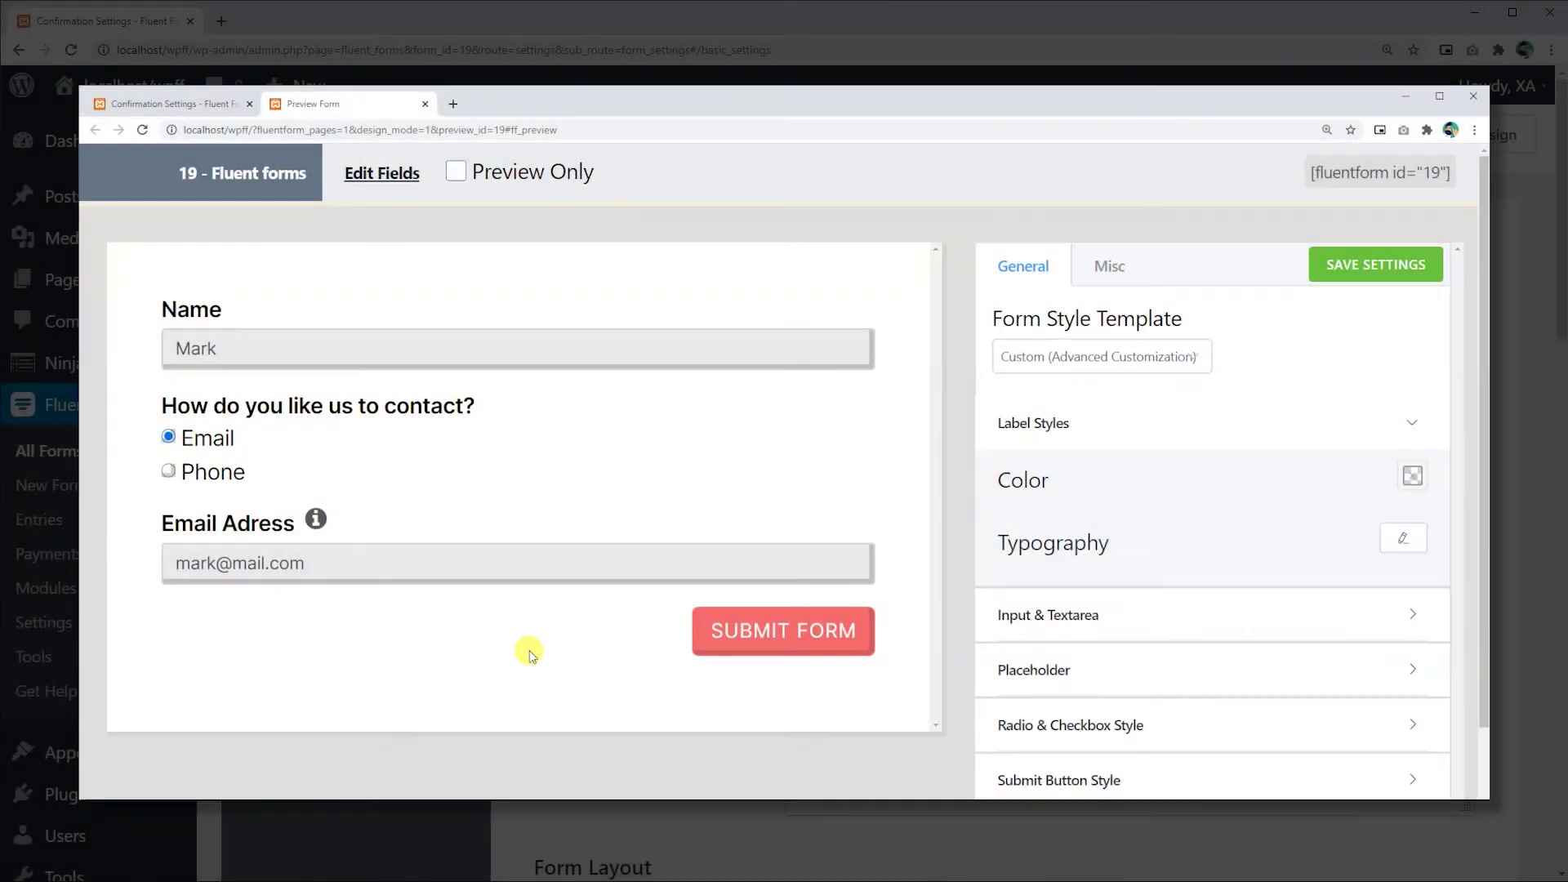
{"action": "left_click", "coordinate": [744, 641]}
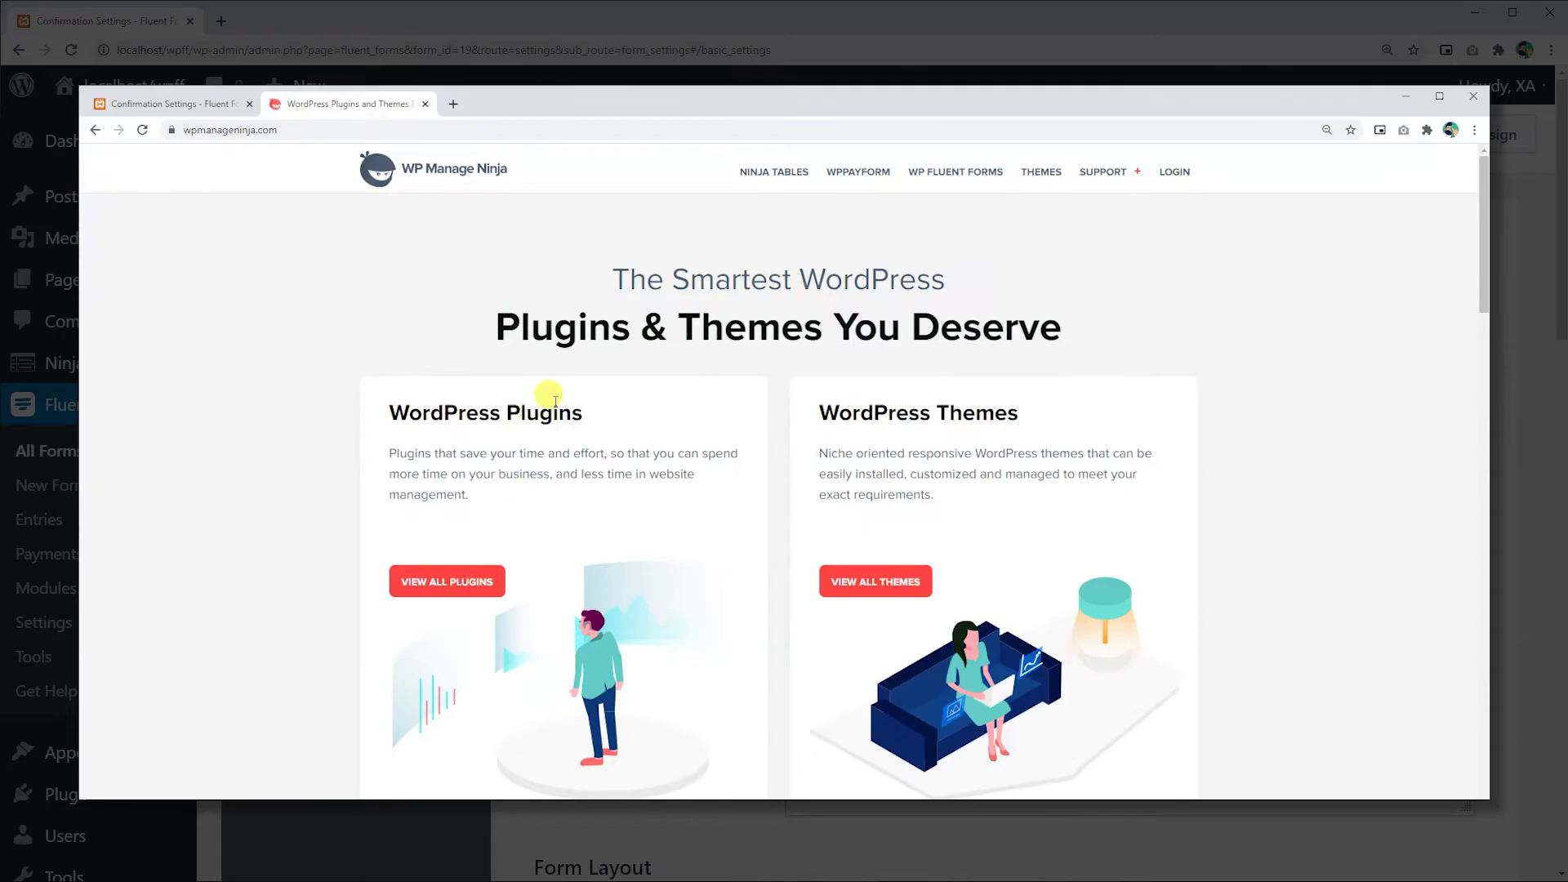
{"action": "left_click", "coordinate": [237, 129]}
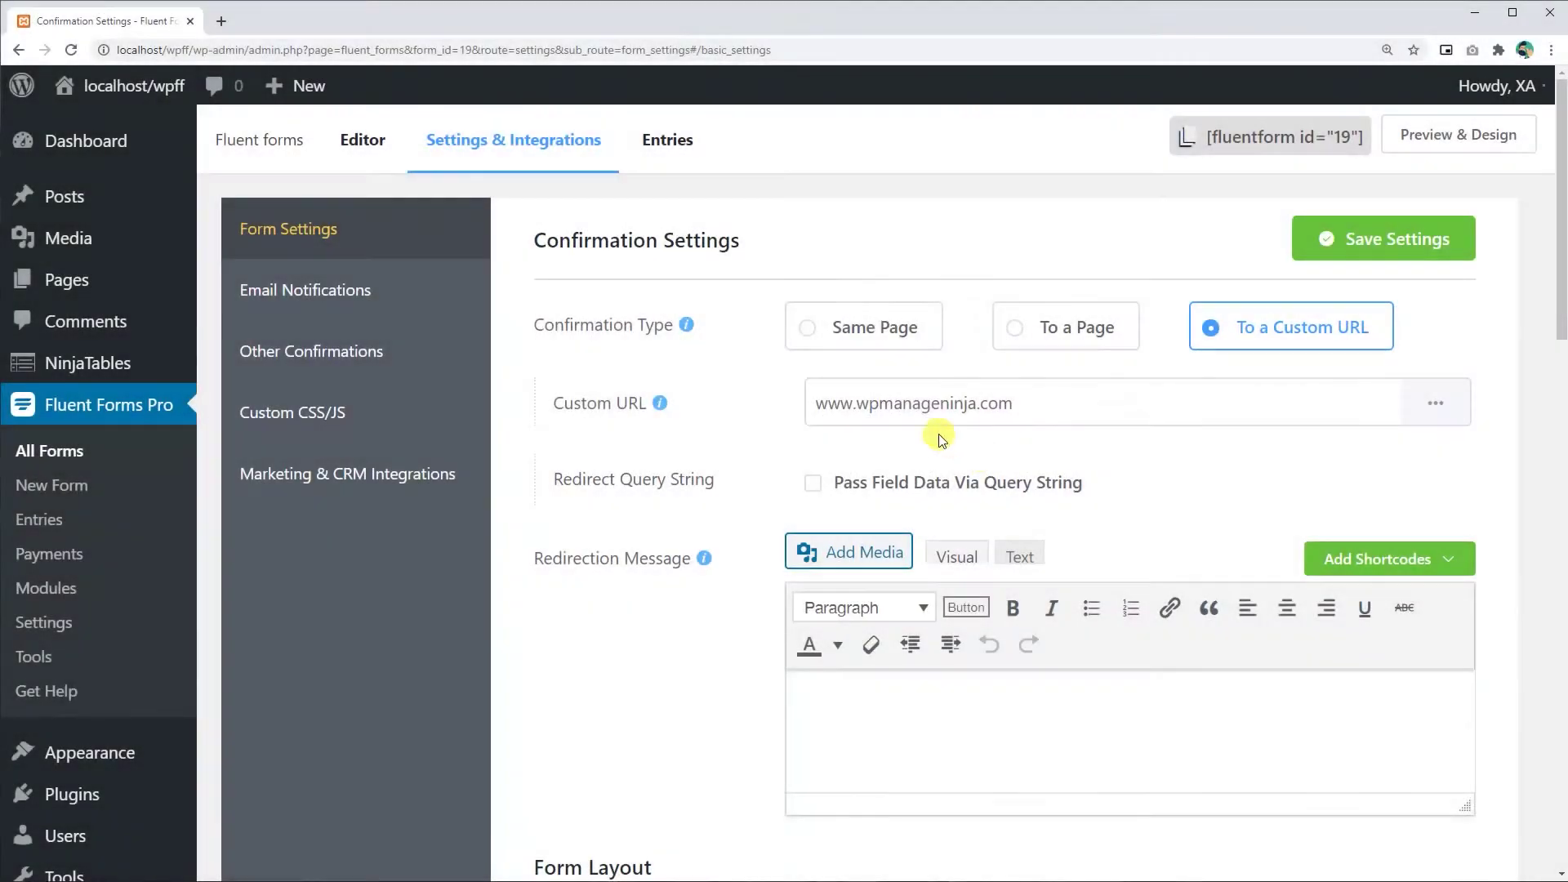
{"action": "left_click", "coordinate": [817, 328]}
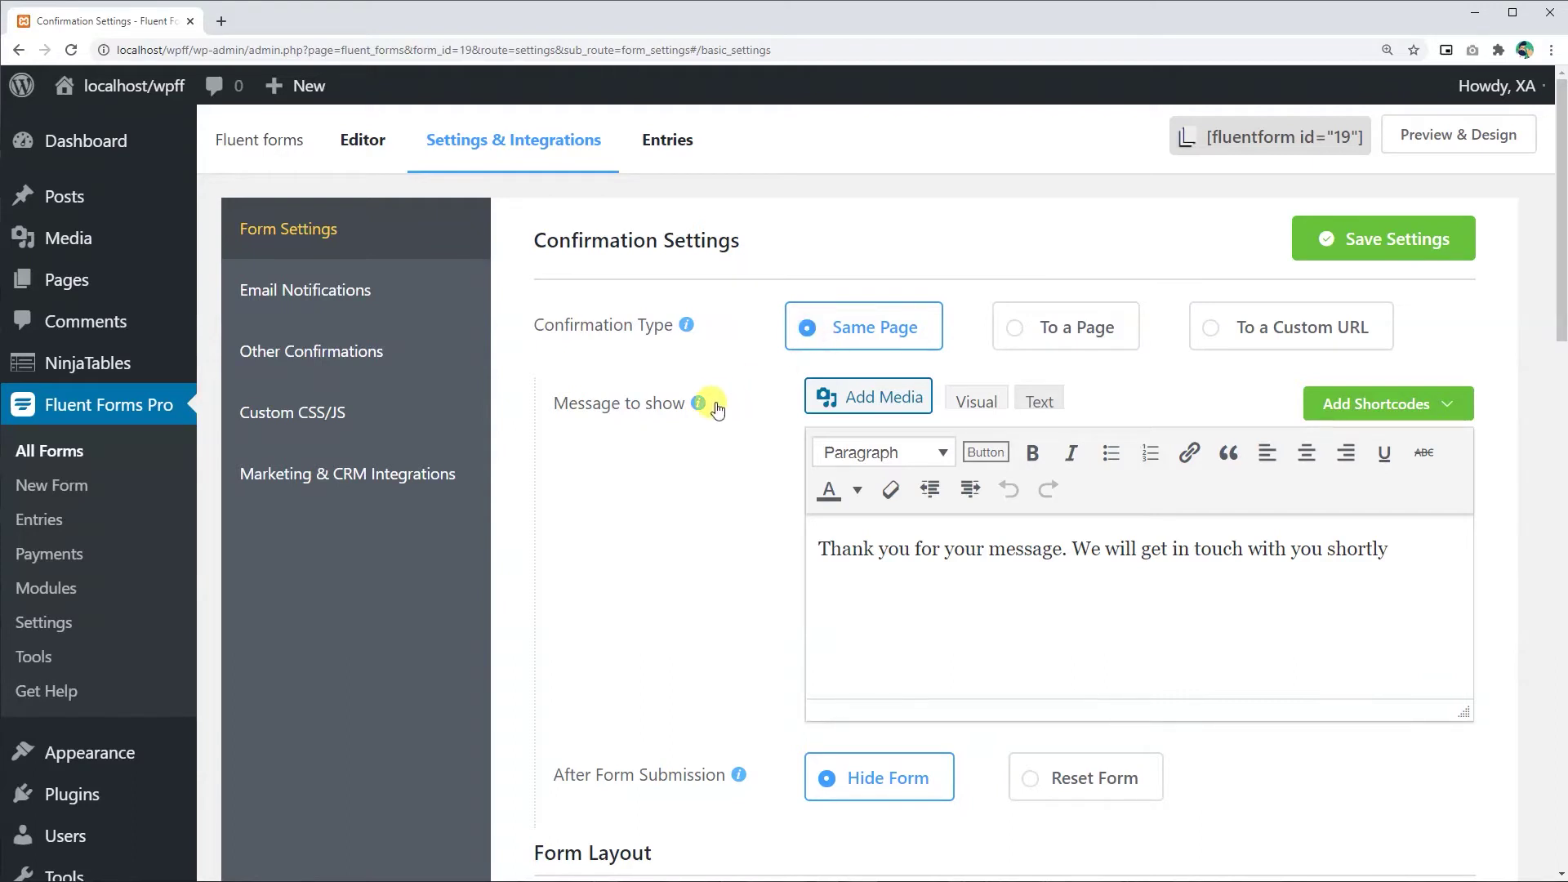
- Add '<3' after the message, make 'Thank you' bold and 'in touch' italic
{"action": "left_click_drag", "start_coordinate": [821, 549], "coordinate": [1307, 564]}
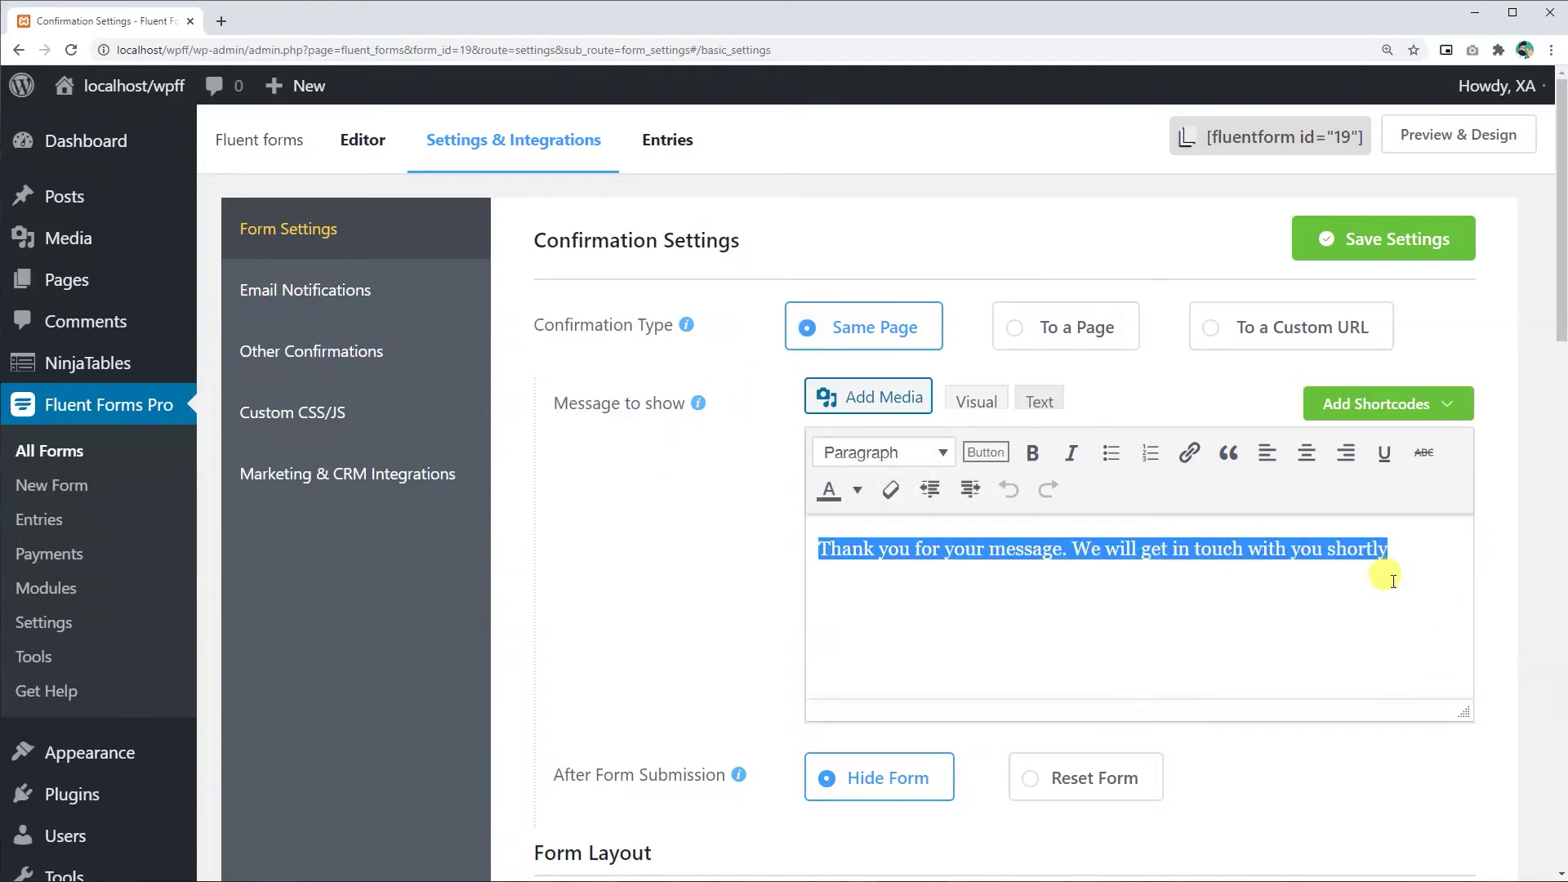
{"action": "left_click", "coordinate": [1078, 553]}
{"action": "type", "text": "<3"}
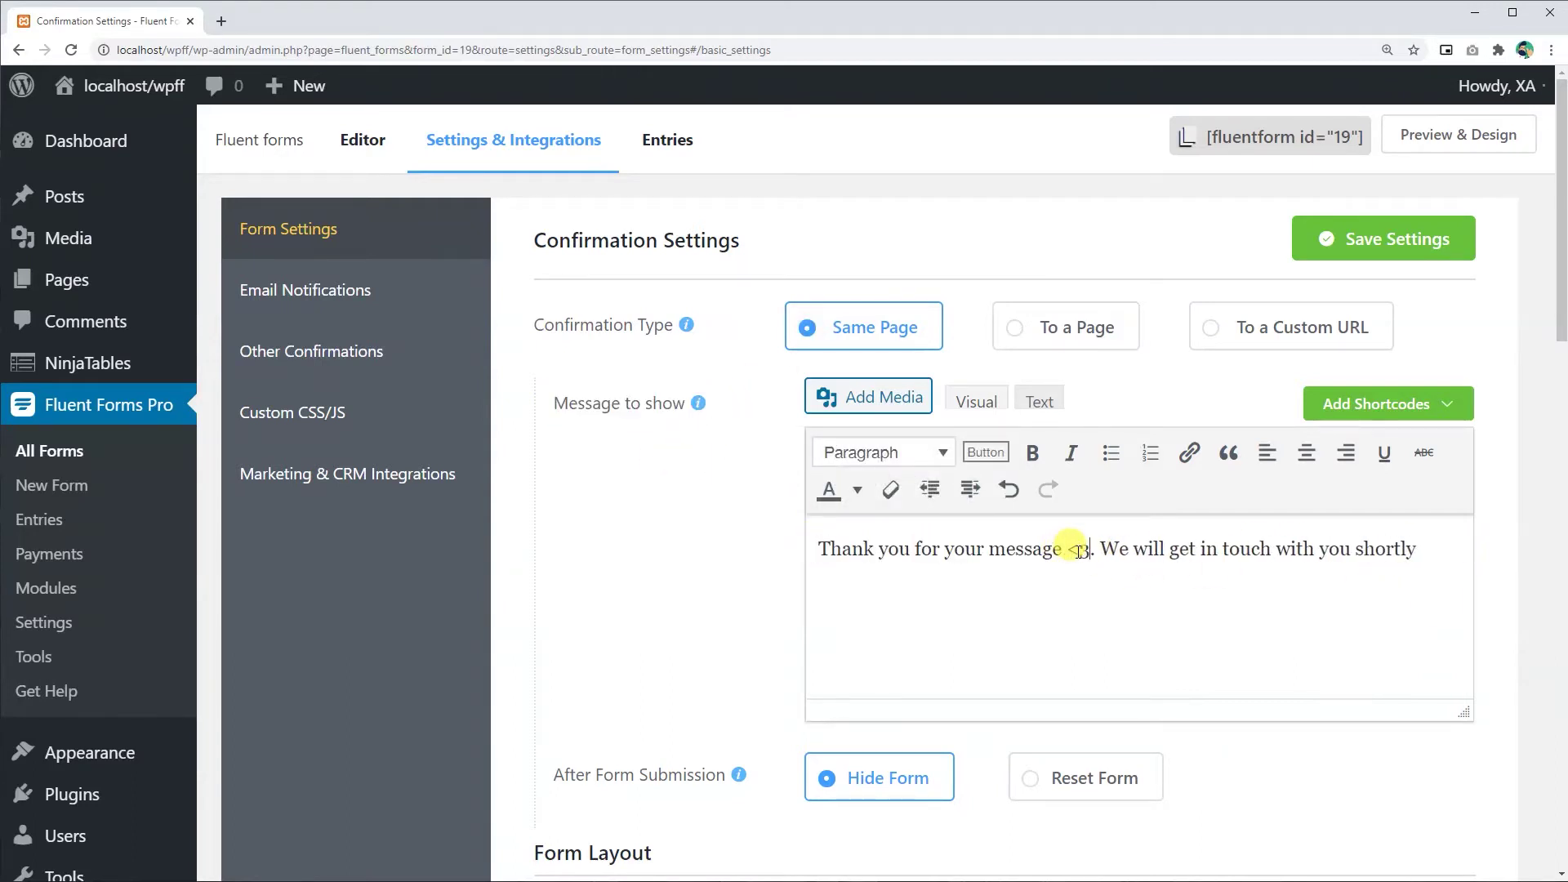
{"action": "left_click_drag", "start_coordinate": [925, 549], "coordinate": [817, 549]}
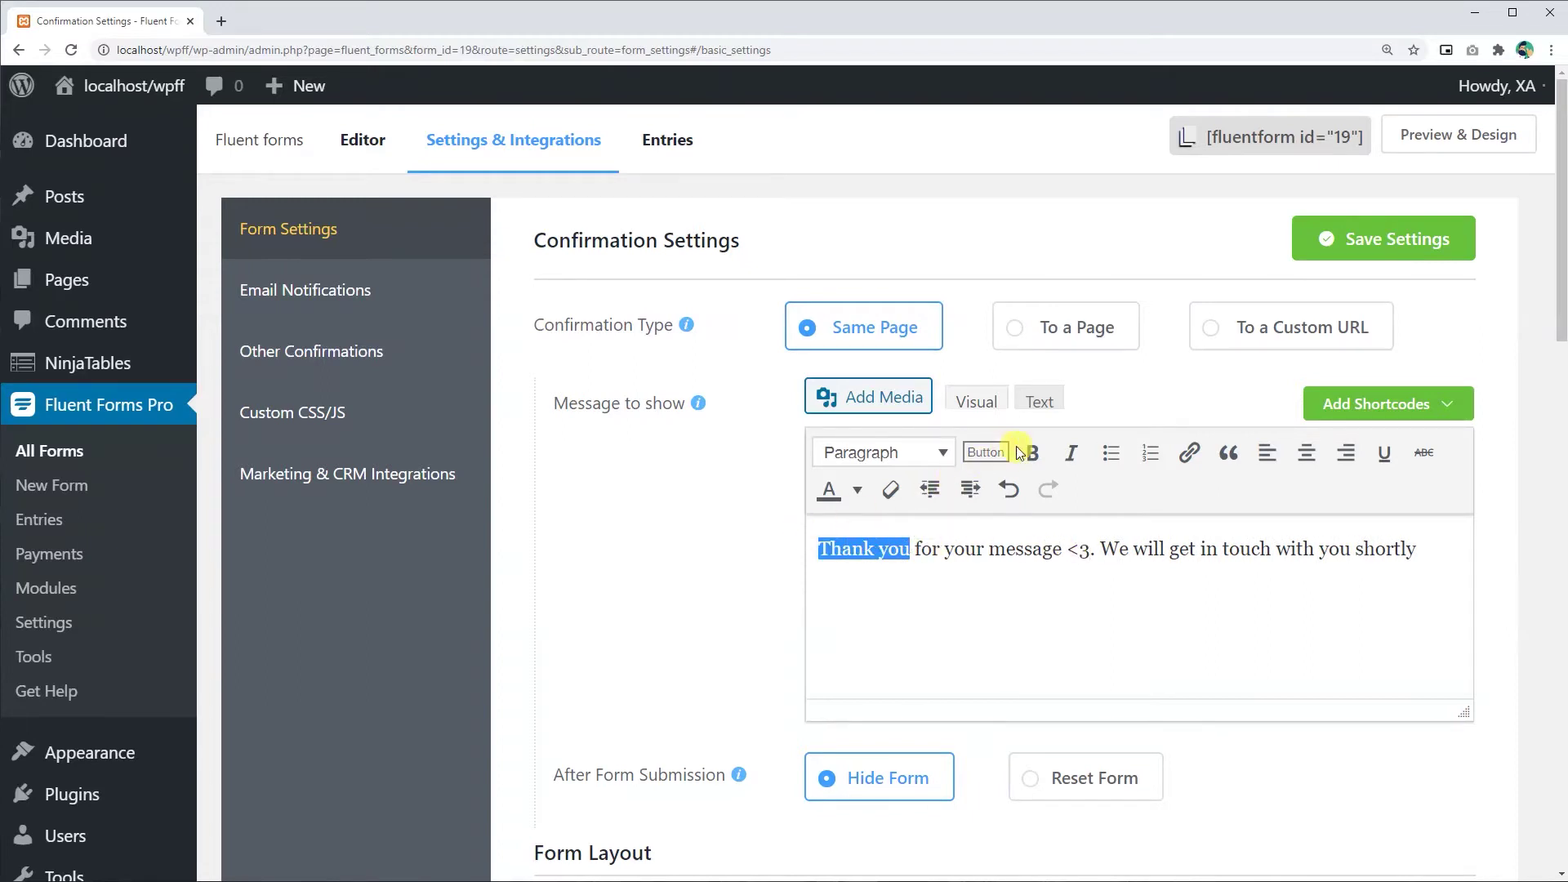
{"action": "left_click", "coordinate": [1033, 453]}
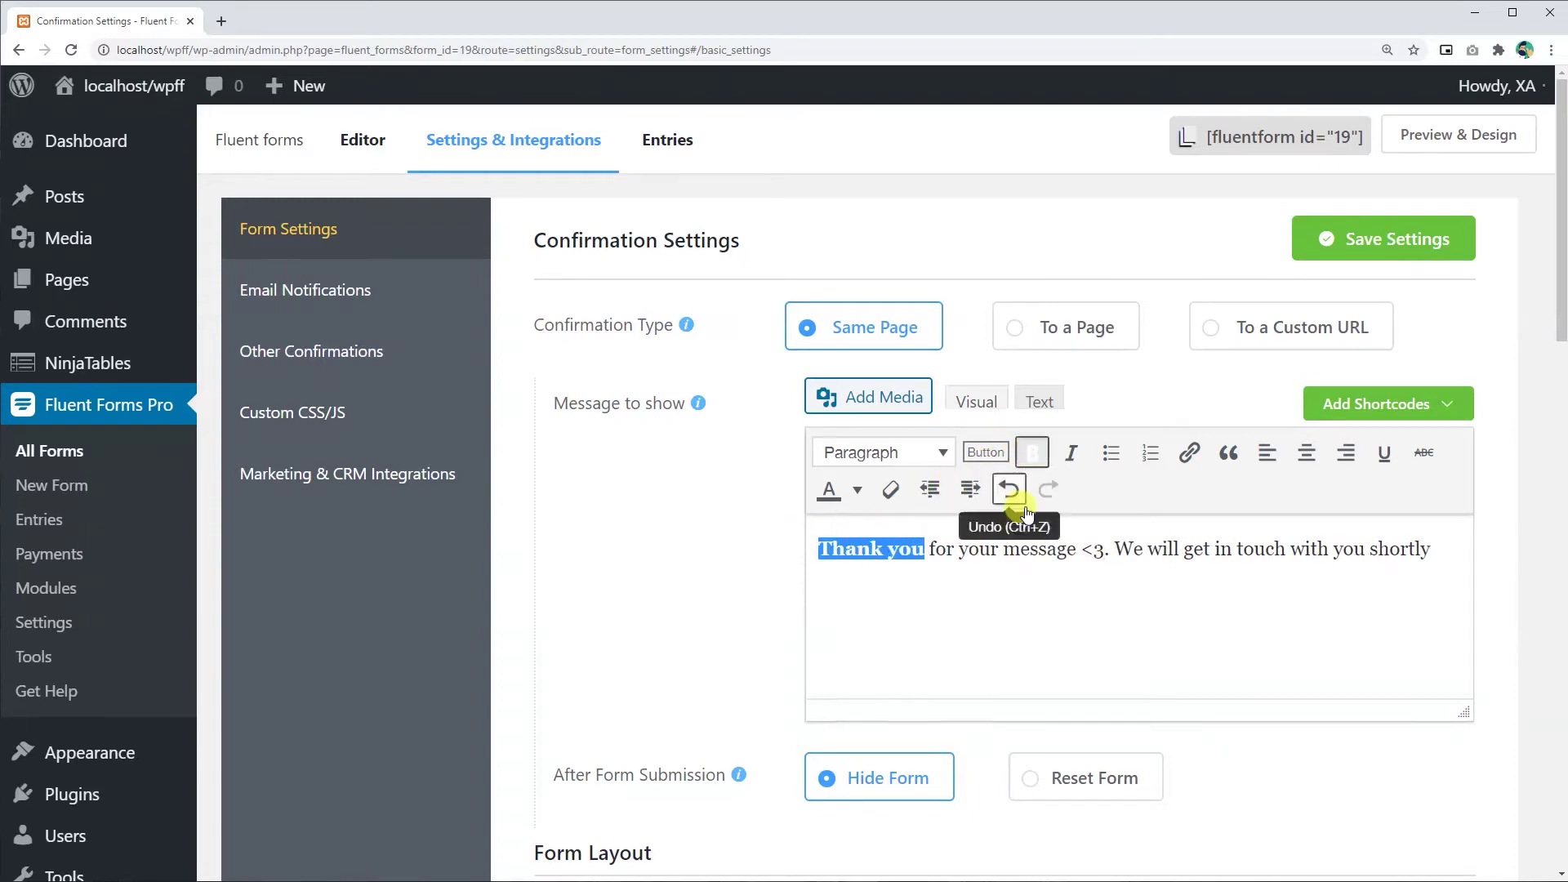
{"action": "left_click_drag", "start_coordinate": [1214, 549], "coordinate": [1285, 548]}
{"action": "left_click", "coordinate": [1071, 453]}
{"action": "key", "text": "End"}
{"action": "type", "text": "."}
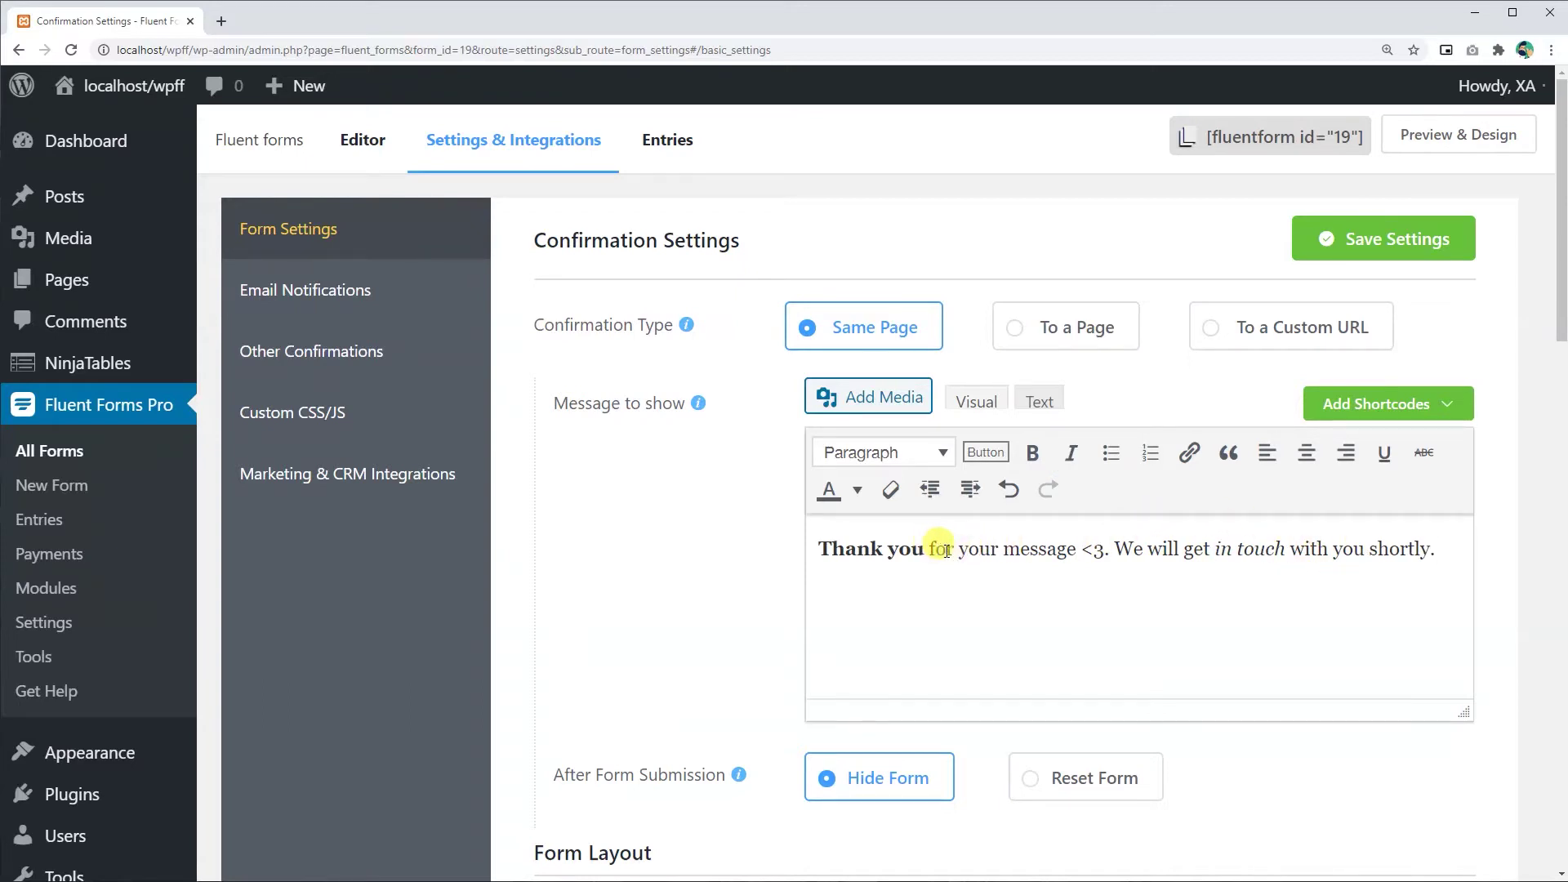
{"action": "key", "text": "ctrl+z"}
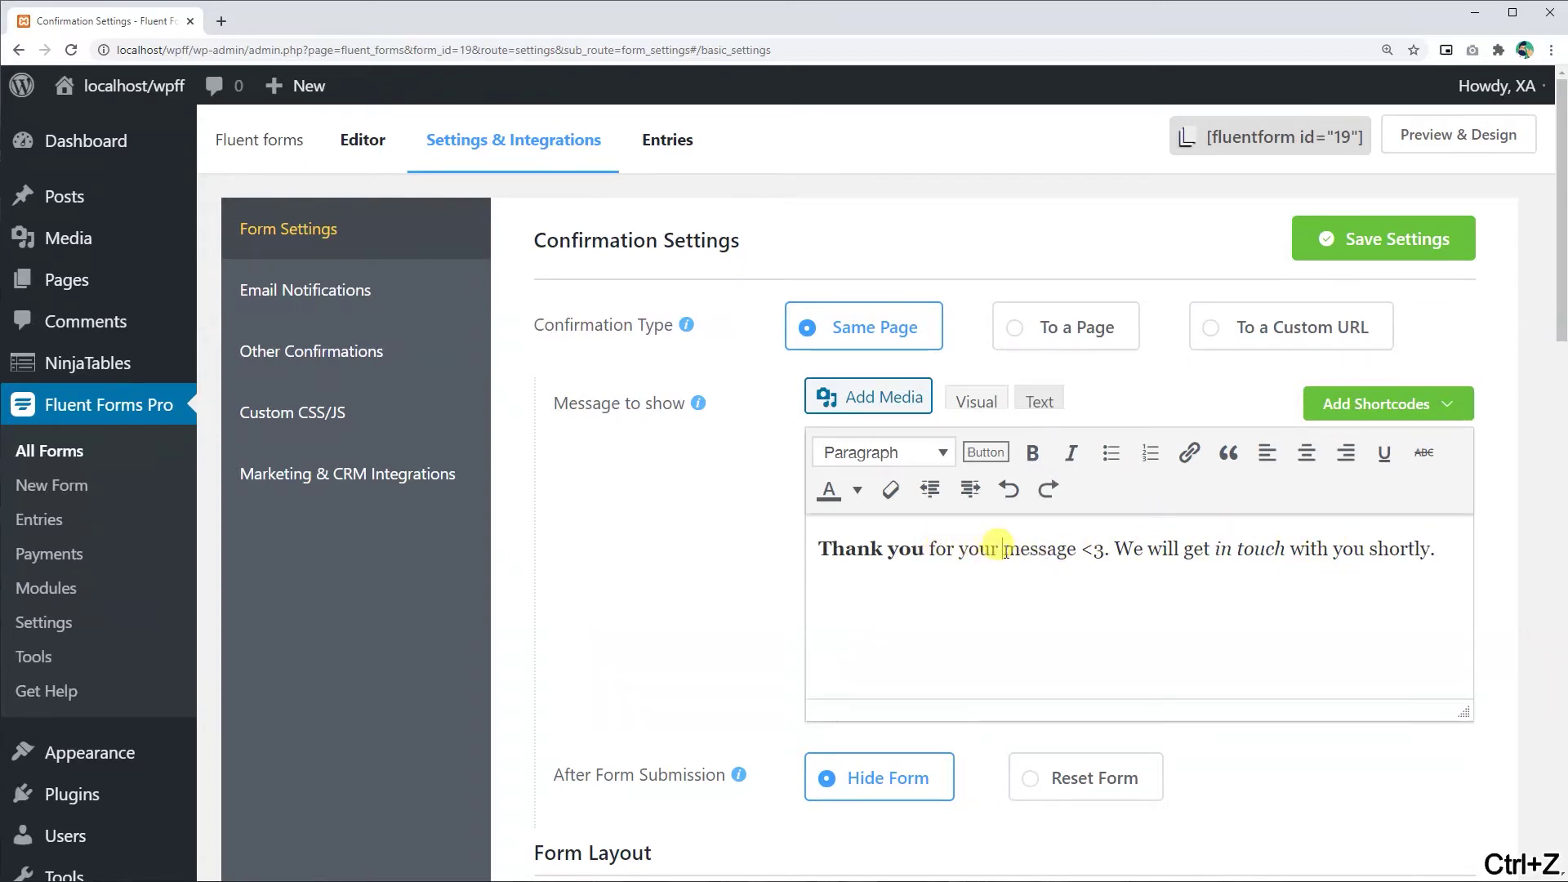
{"action": "left_click_drag", "start_coordinate": [1003, 549], "coordinate": [1069, 552]}
{"action": "left_click", "coordinate": [857, 488]}
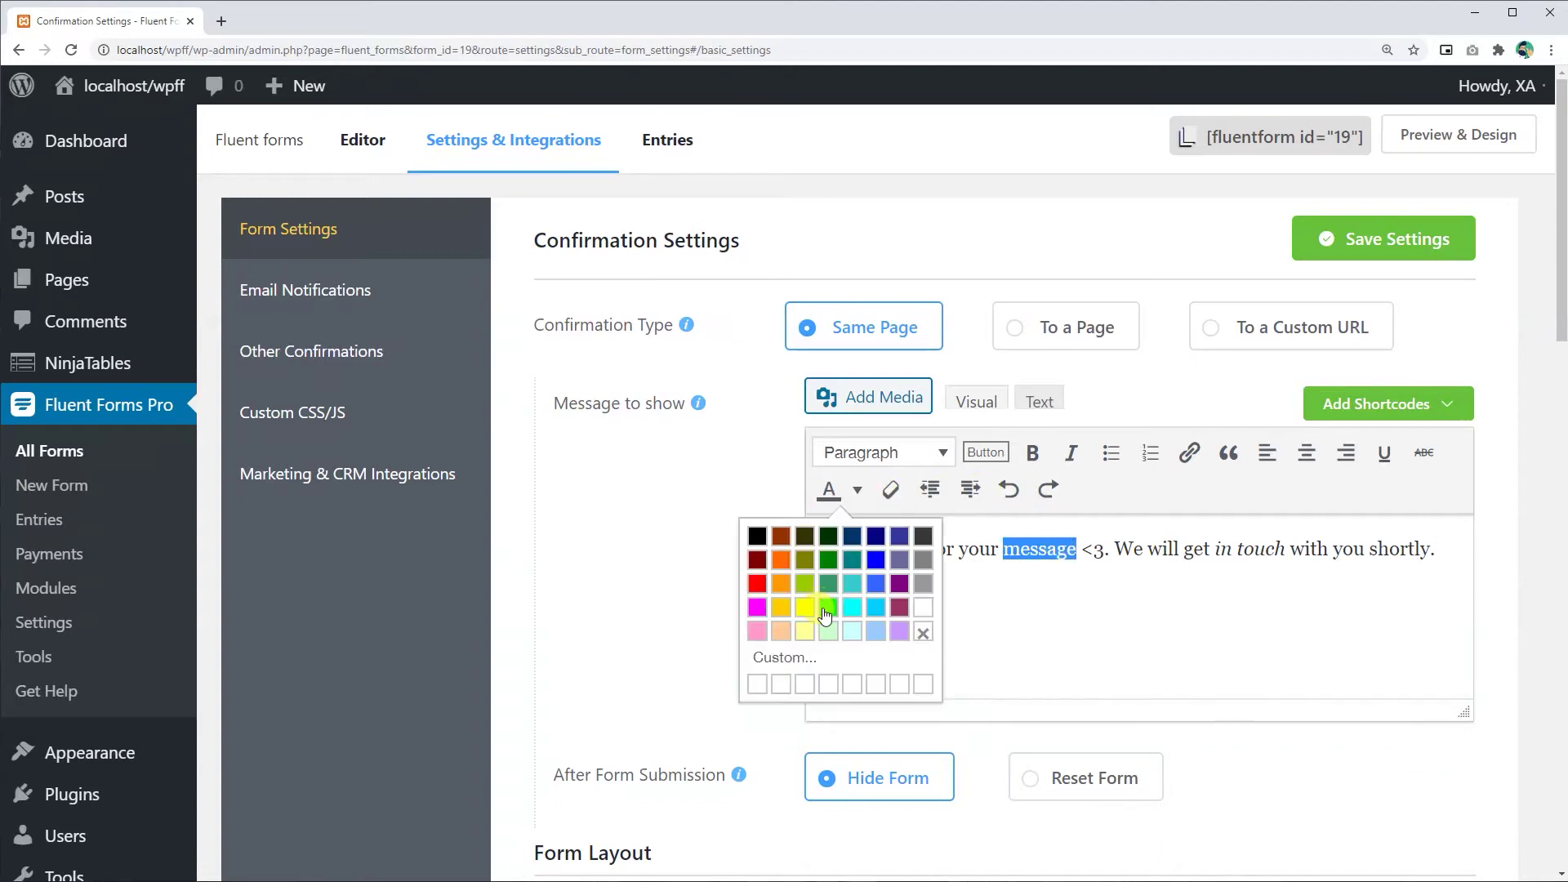
{"action": "left_click", "coordinate": [772, 588]}
{"action": "left_click", "coordinate": [1119, 549]}
{"action": "left_click", "coordinate": [1189, 455]}
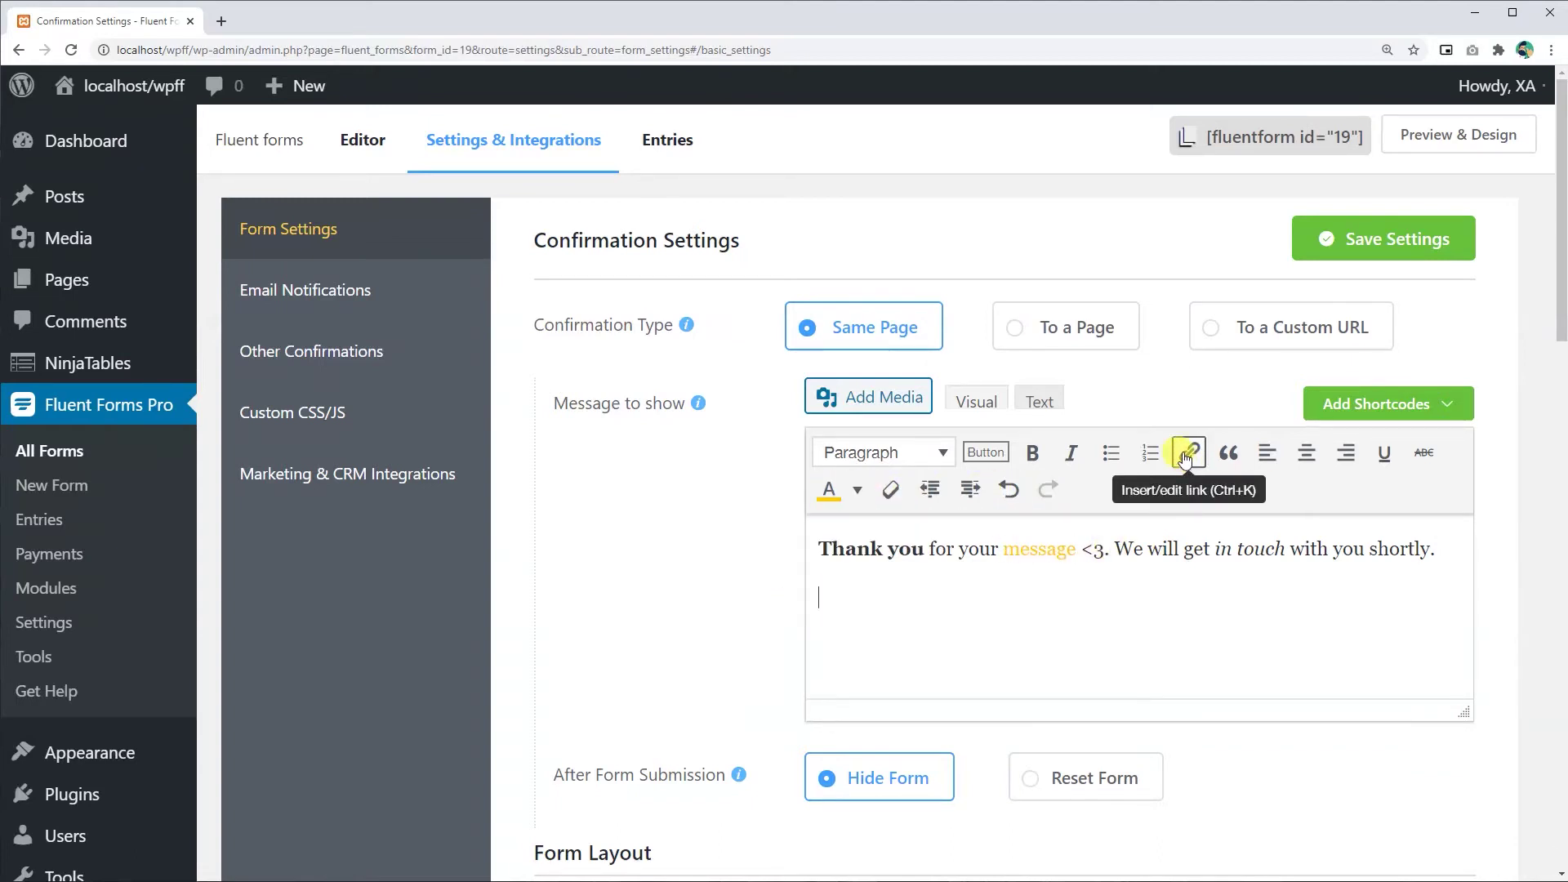
{"action": "type", "text": "www.google.com"}
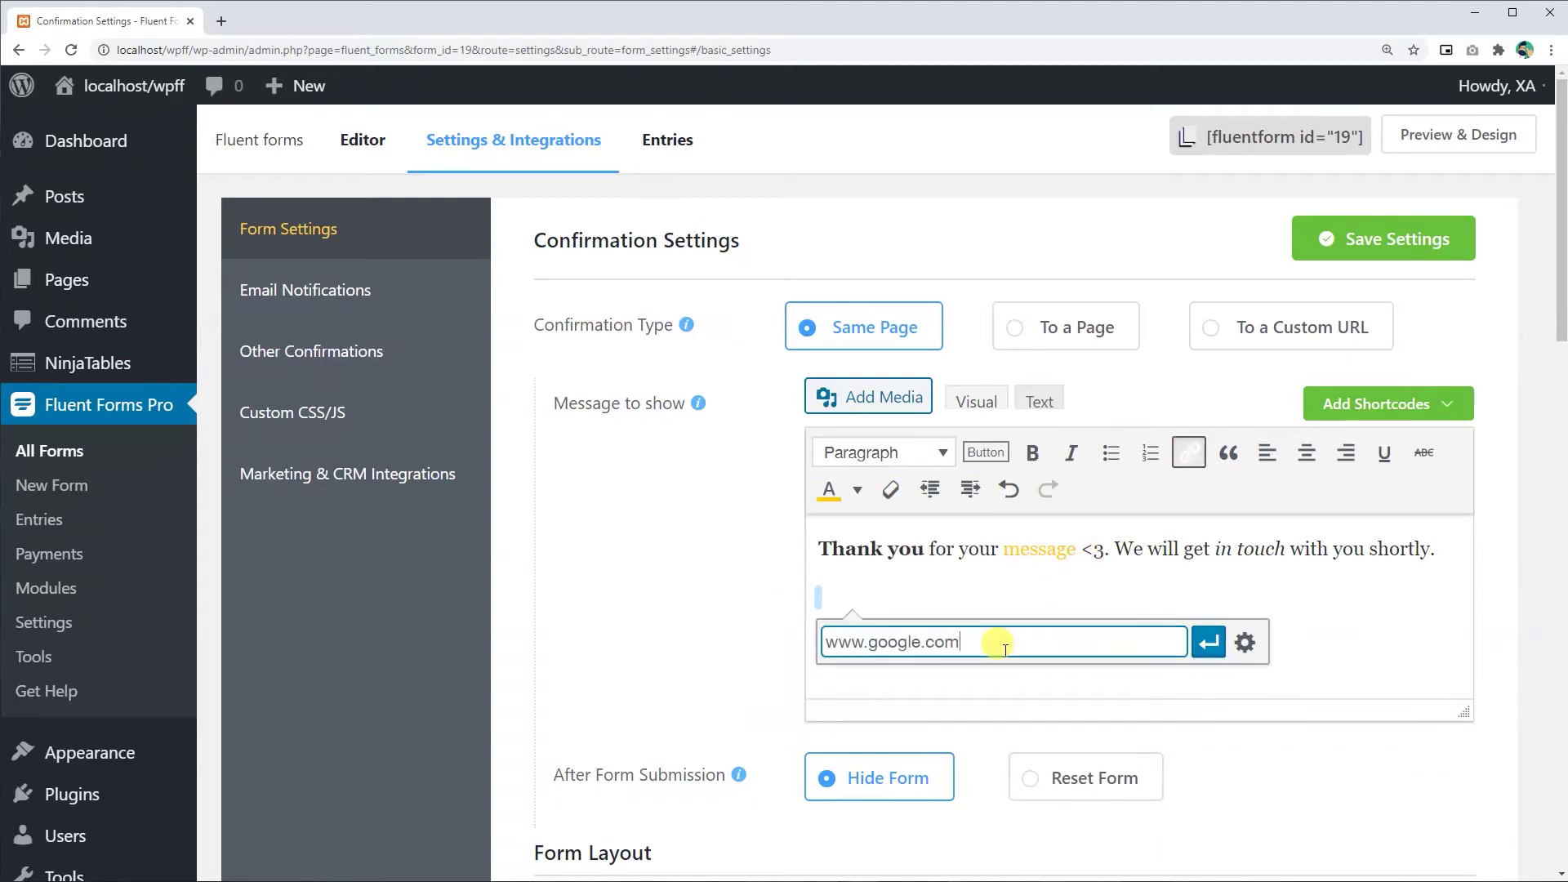
{"action": "left_click", "coordinate": [1209, 642]}
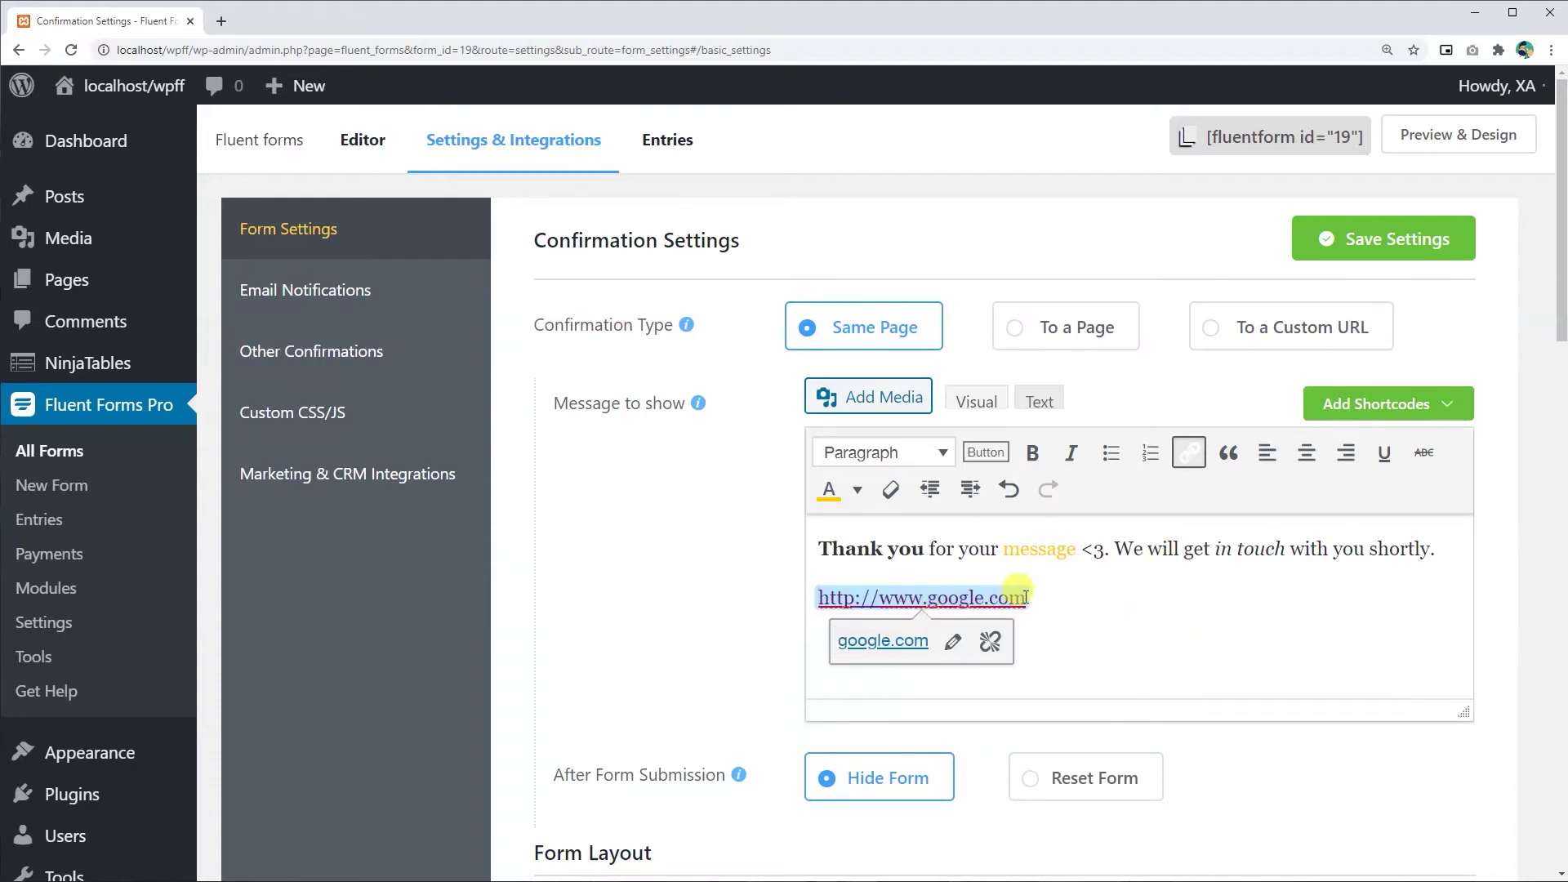
- Insert the Name shortcode after 'Thank you' and the email shortcode after 'via'
{"action": "left_click", "coordinate": [1441, 406]}
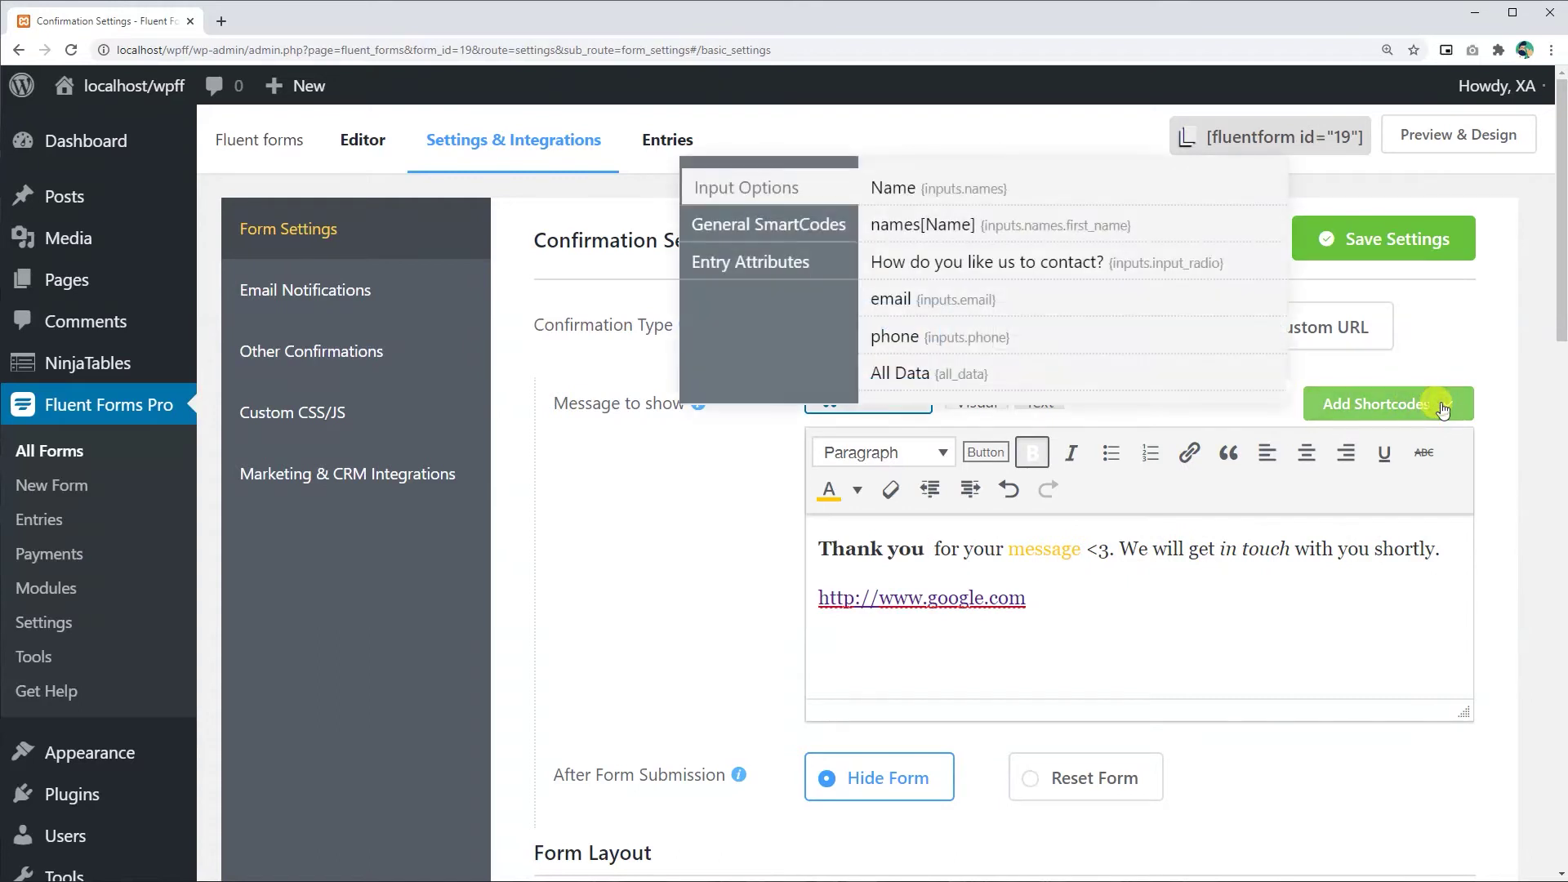
{"action": "left_click", "coordinate": [956, 195]}
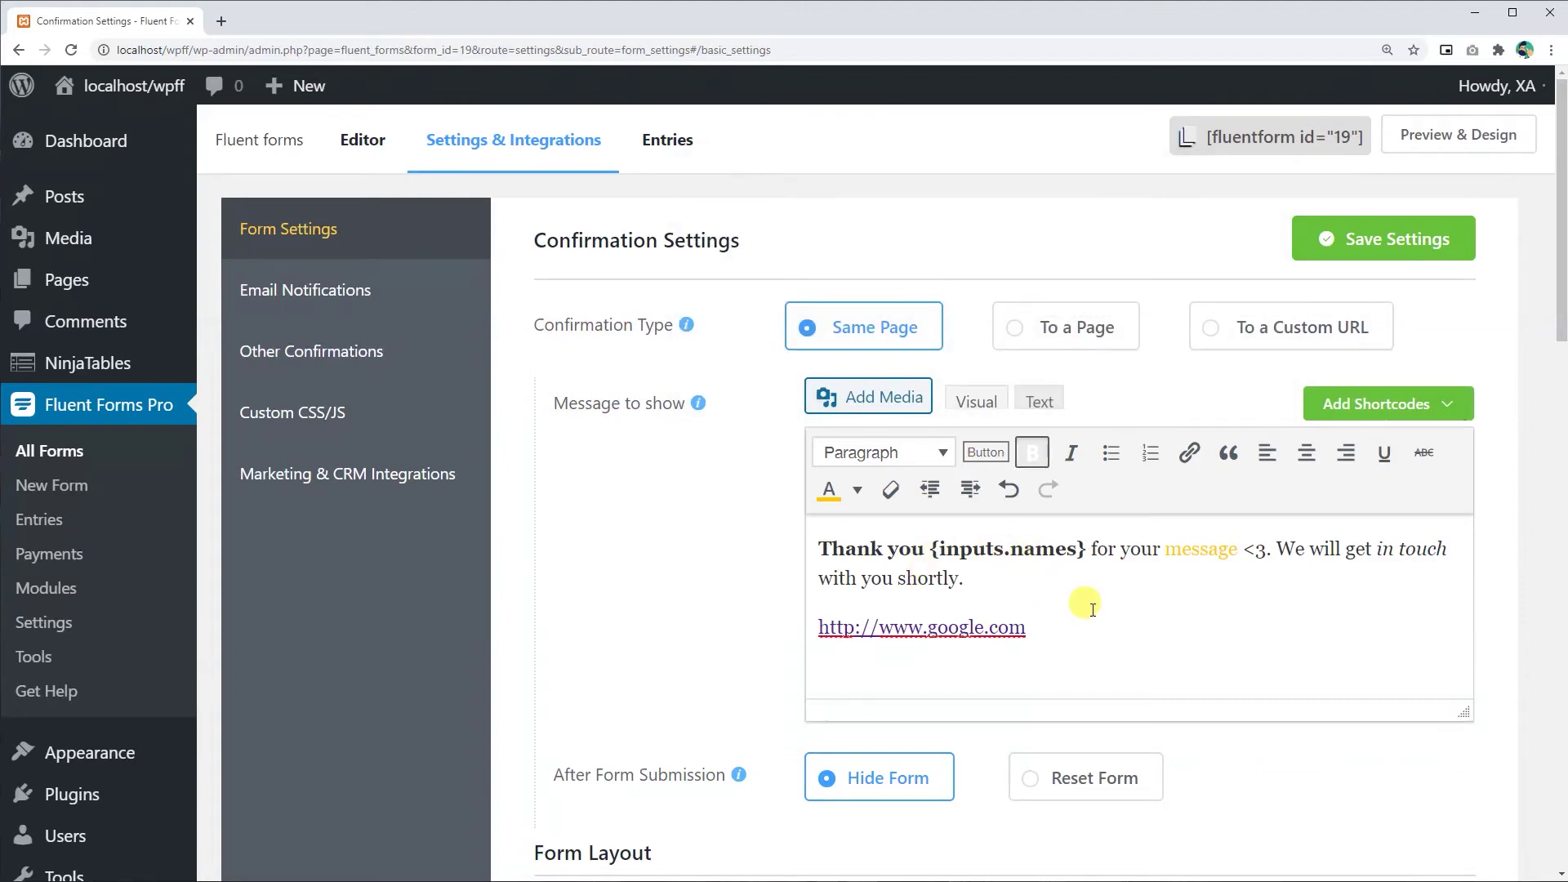
{"action": "left_click", "coordinate": [1380, 403]}
{"action": "left_click", "coordinate": [780, 226]}
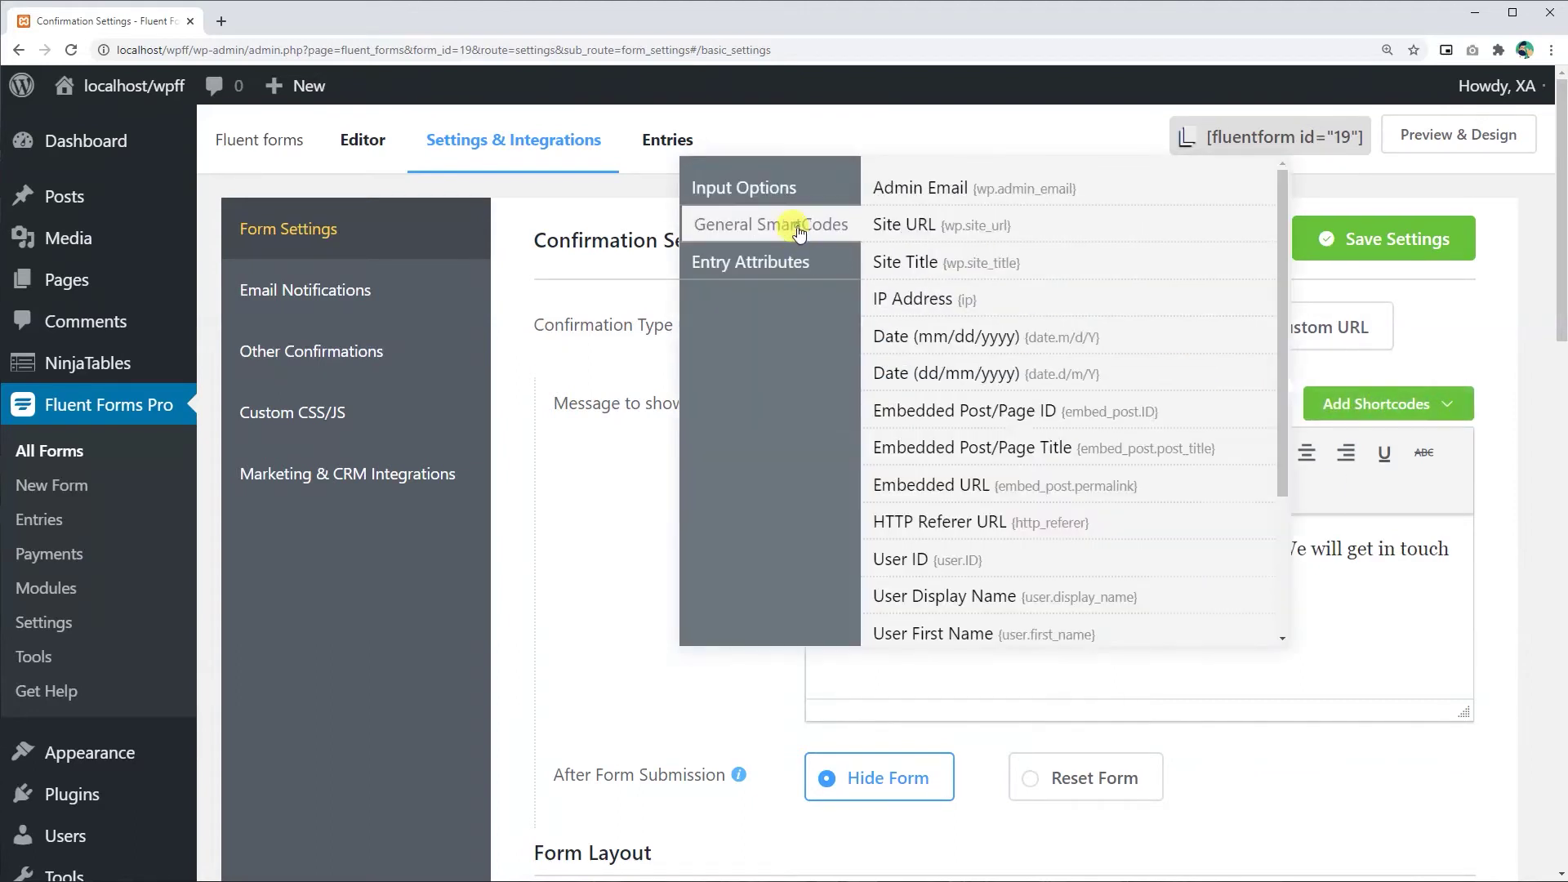
{"action": "left_click", "coordinate": [791, 263]}
{"action": "left_click", "coordinate": [790, 196]}
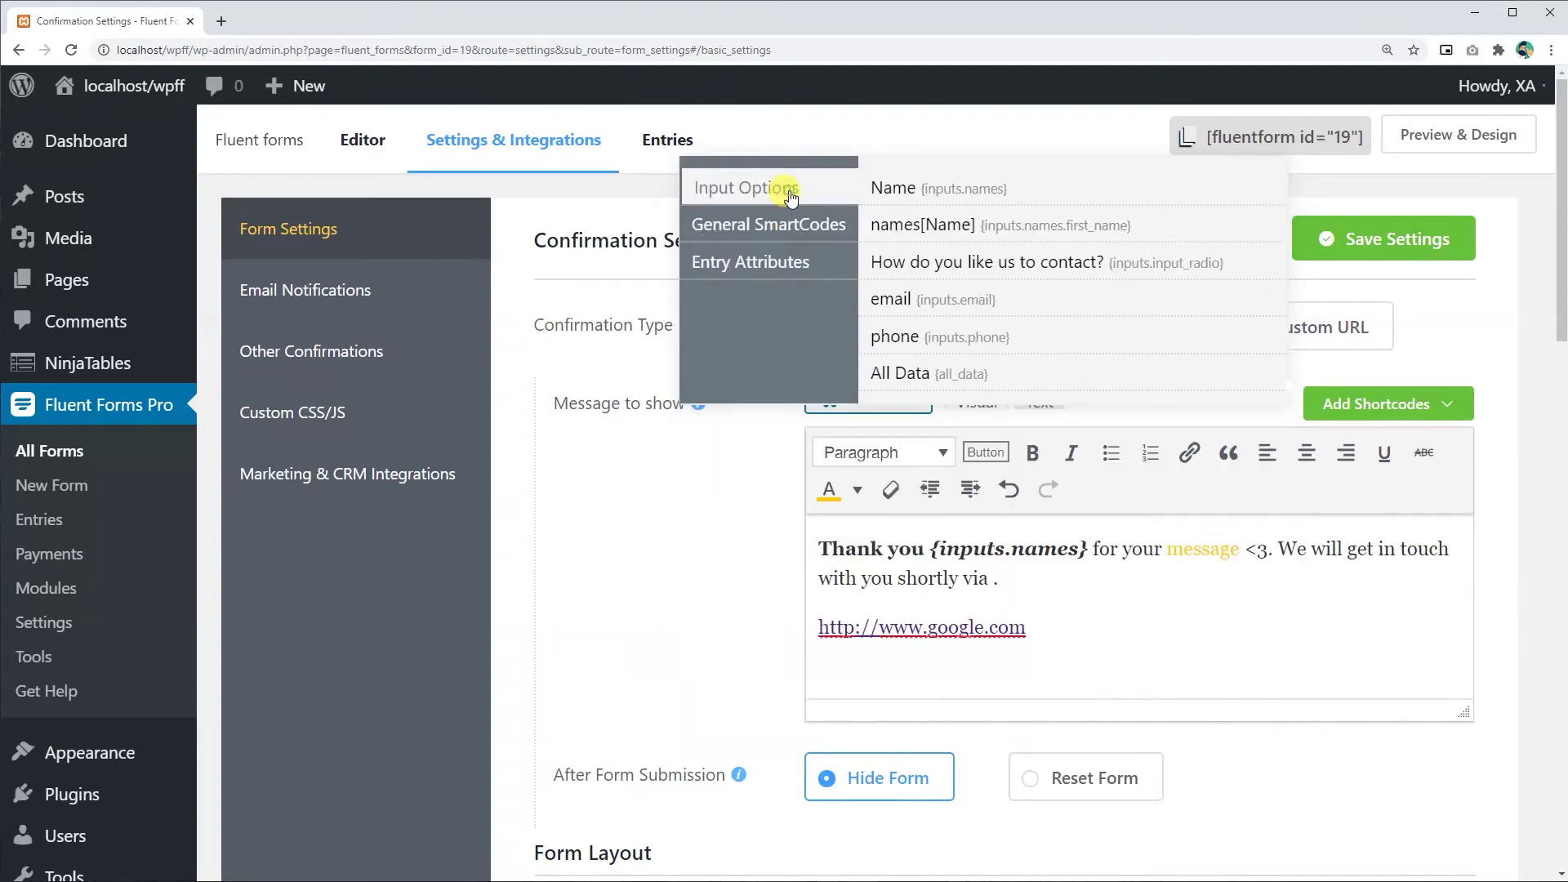
{"action": "left_click", "coordinate": [927, 299]}
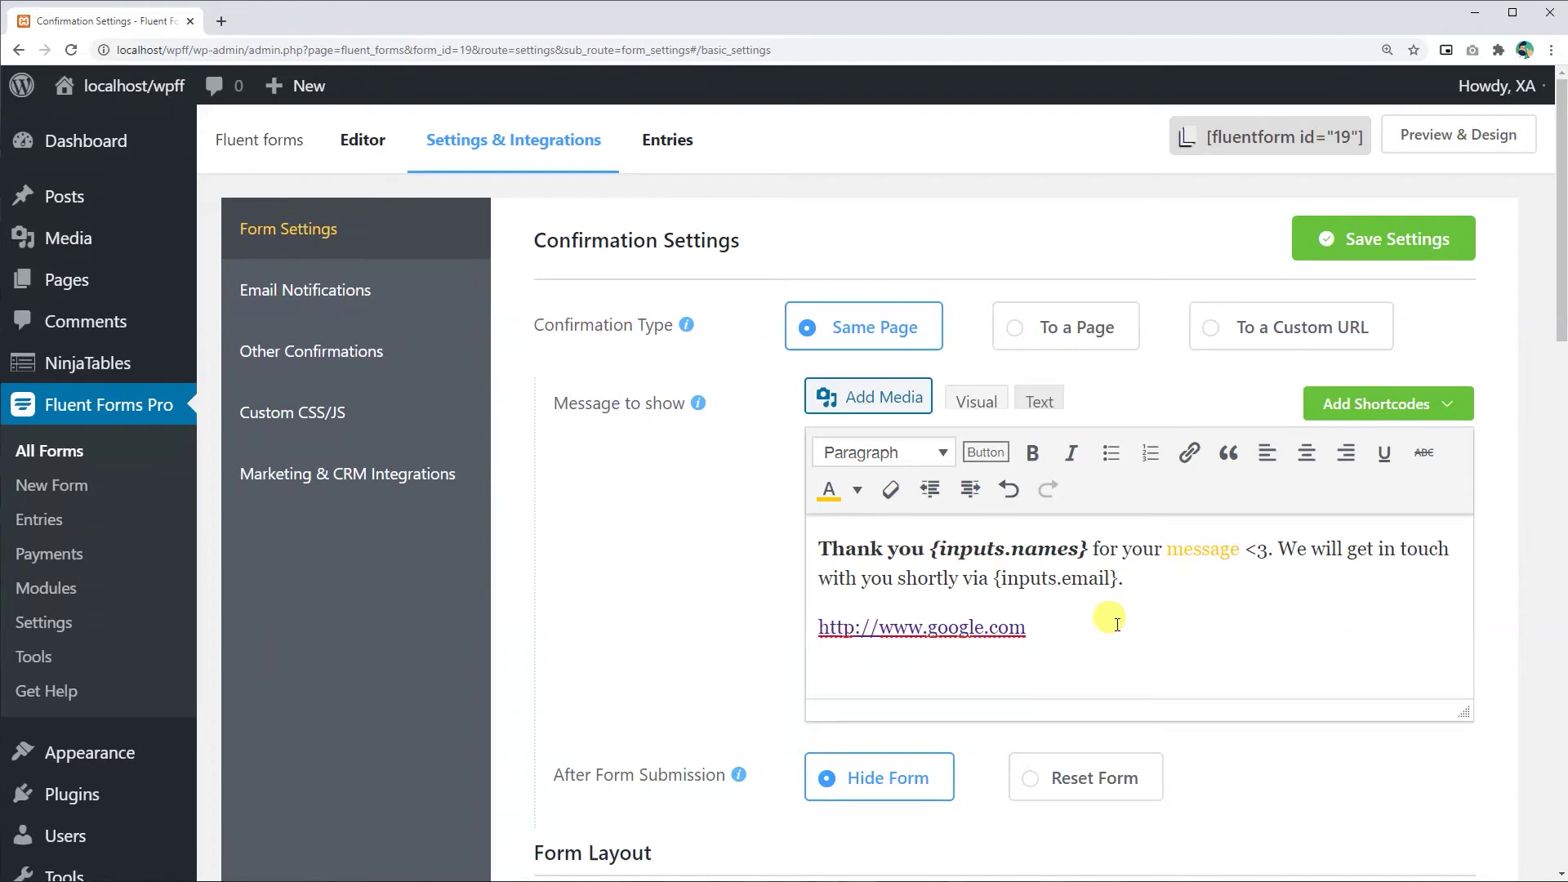
- Color the {inputs.email} shortcode lime green
{"action": "left_click_drag", "start_coordinate": [994, 580], "coordinate": [1117, 580]}
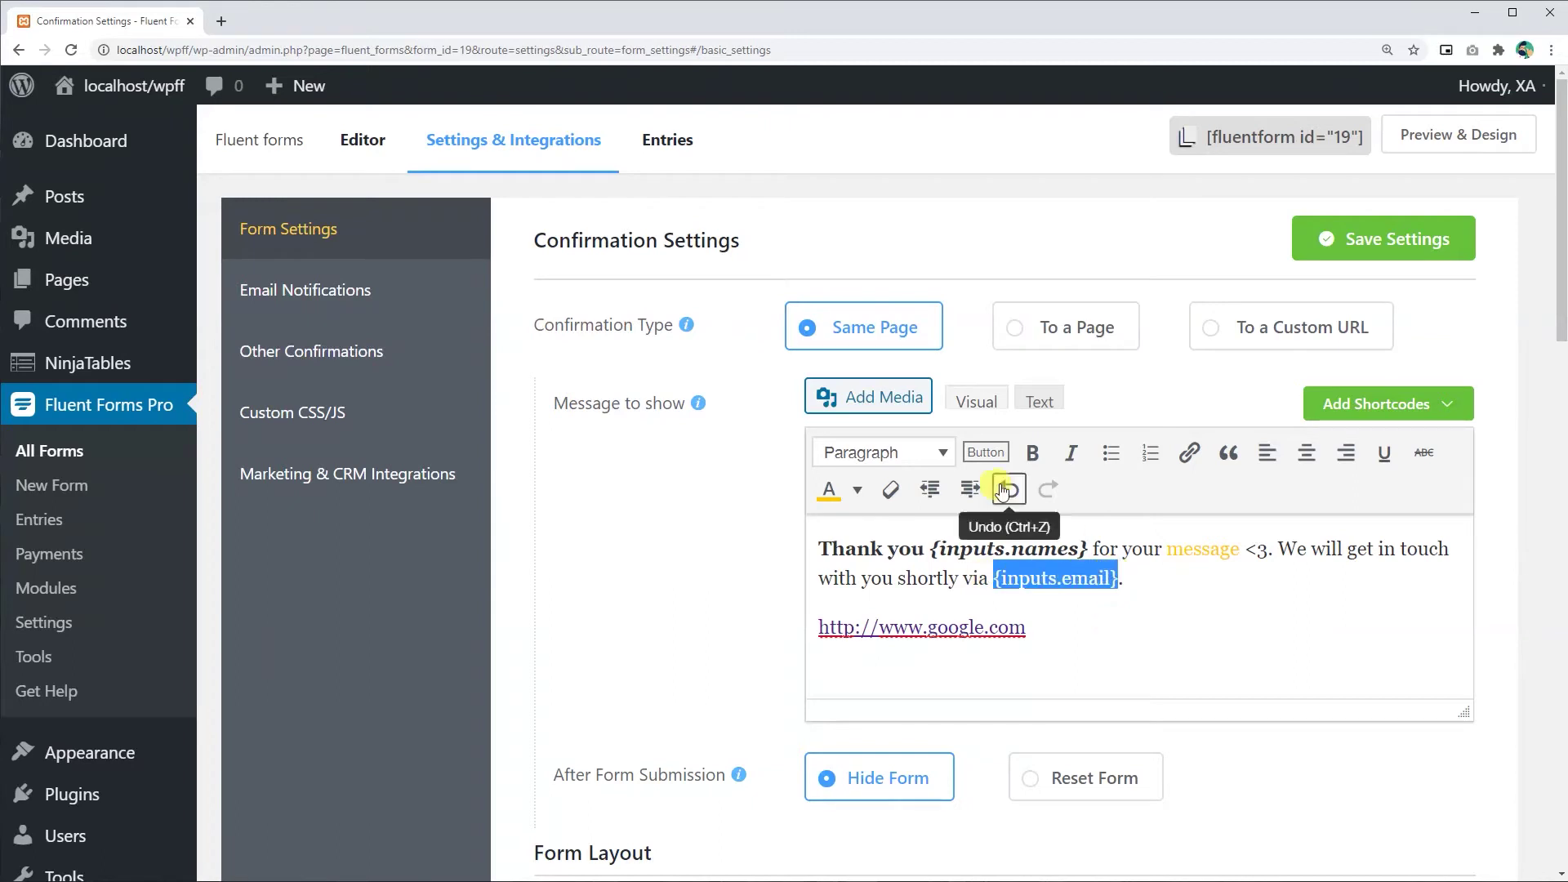
{"action": "left_click", "coordinate": [857, 489]}
{"action": "left_click", "coordinate": [828, 615]}
{"action": "left_click", "coordinate": [1176, 609]}
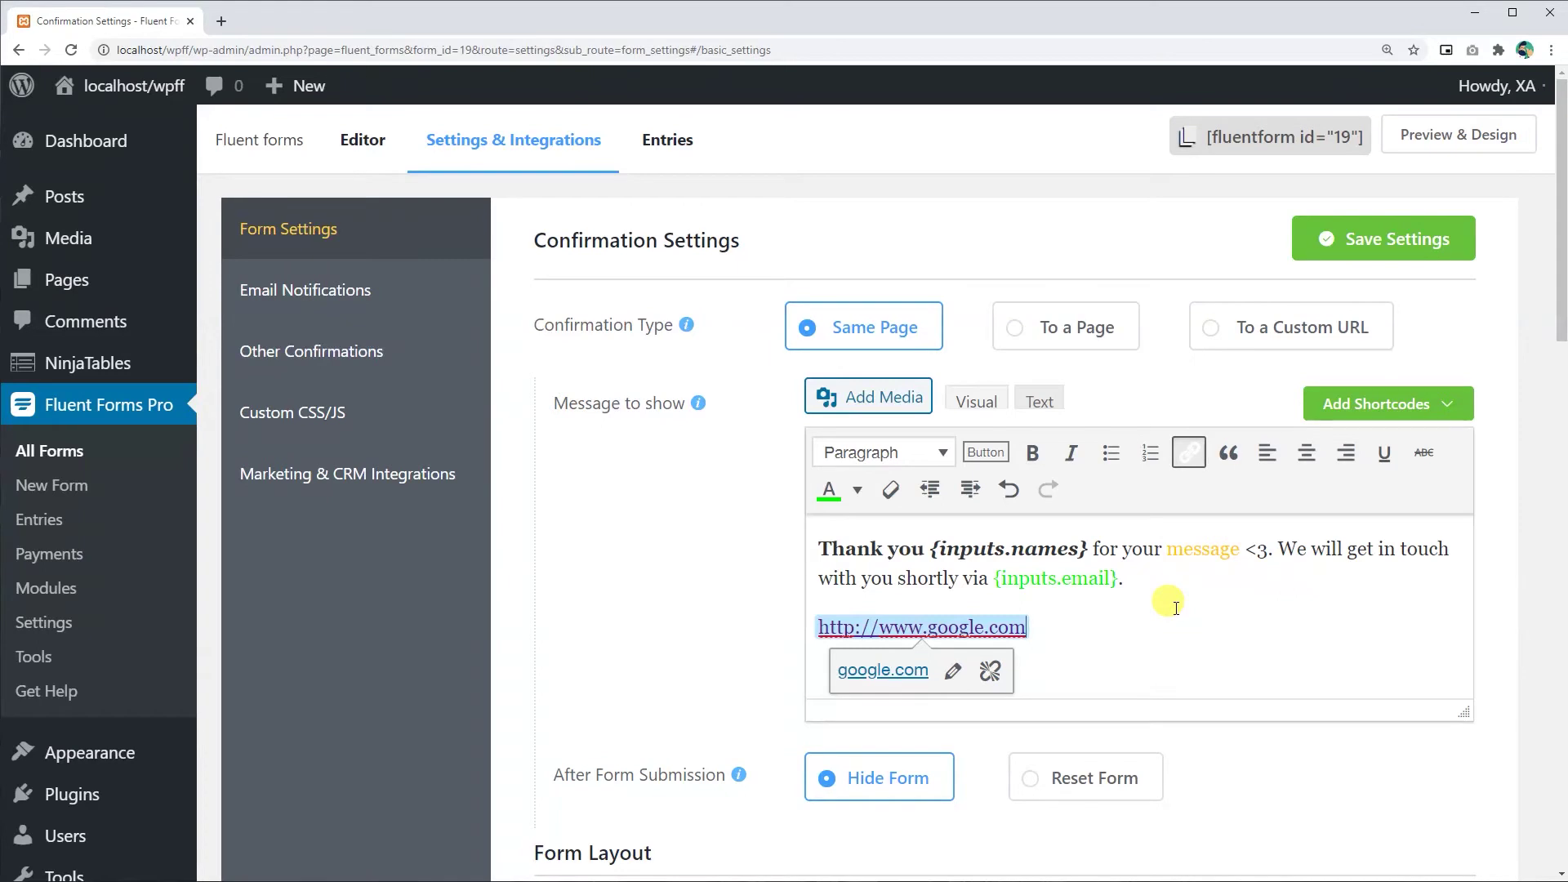
{"action": "scroll", "coordinate": [1176, 609], "scroll_direction": "down", "scroll_amount": 2}
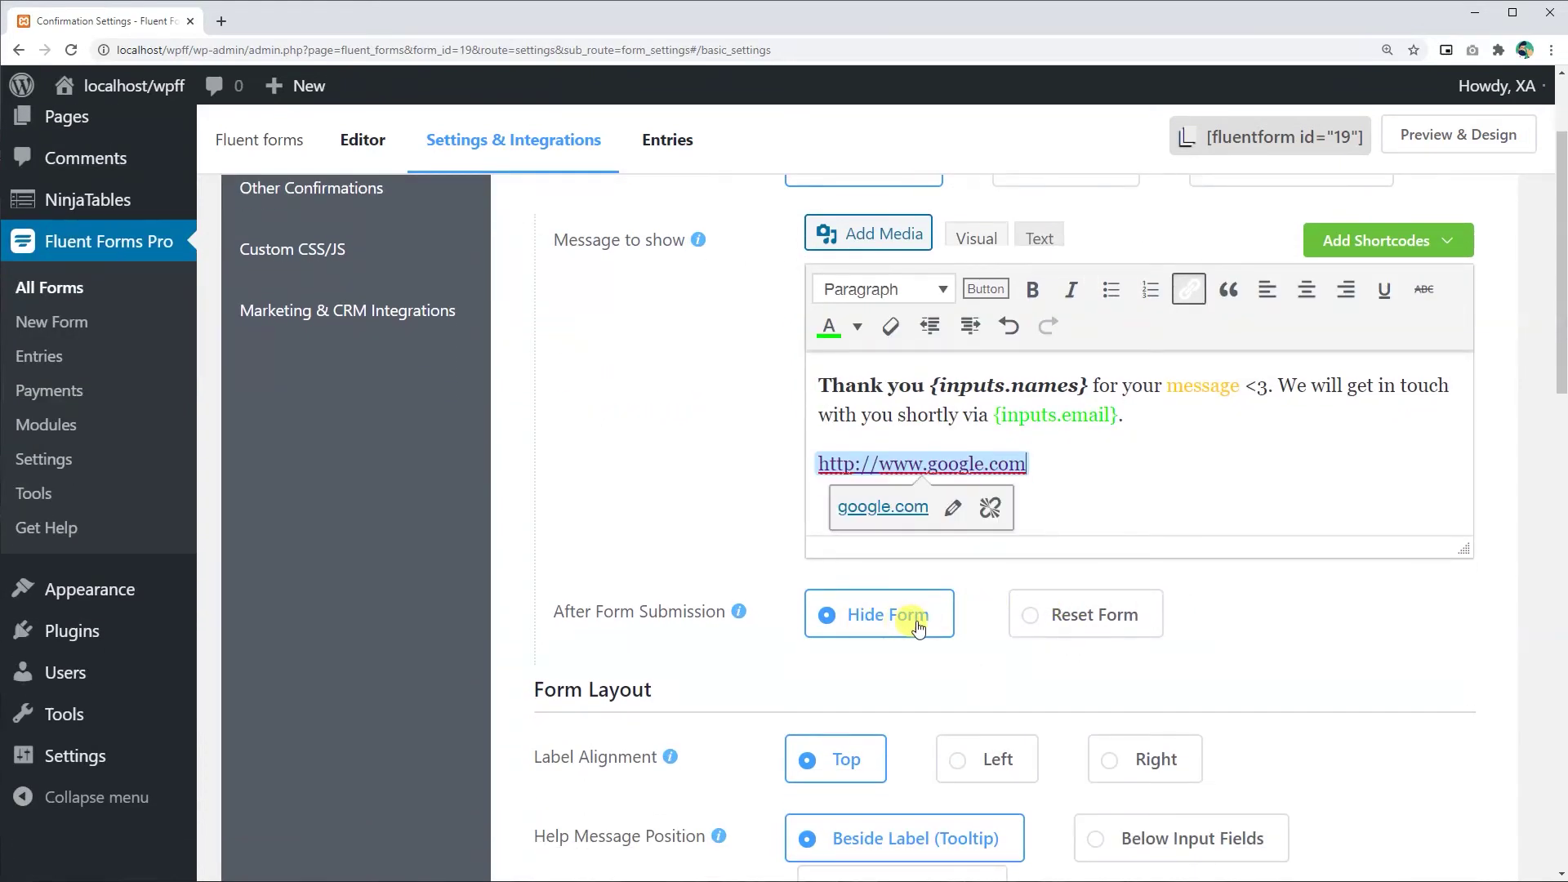
- Choose Reset Form instead of Hide Form under After Form Submission
{"action": "left_click", "coordinate": [895, 625]}
{"action": "mouse_move", "coordinate": [741, 615]}
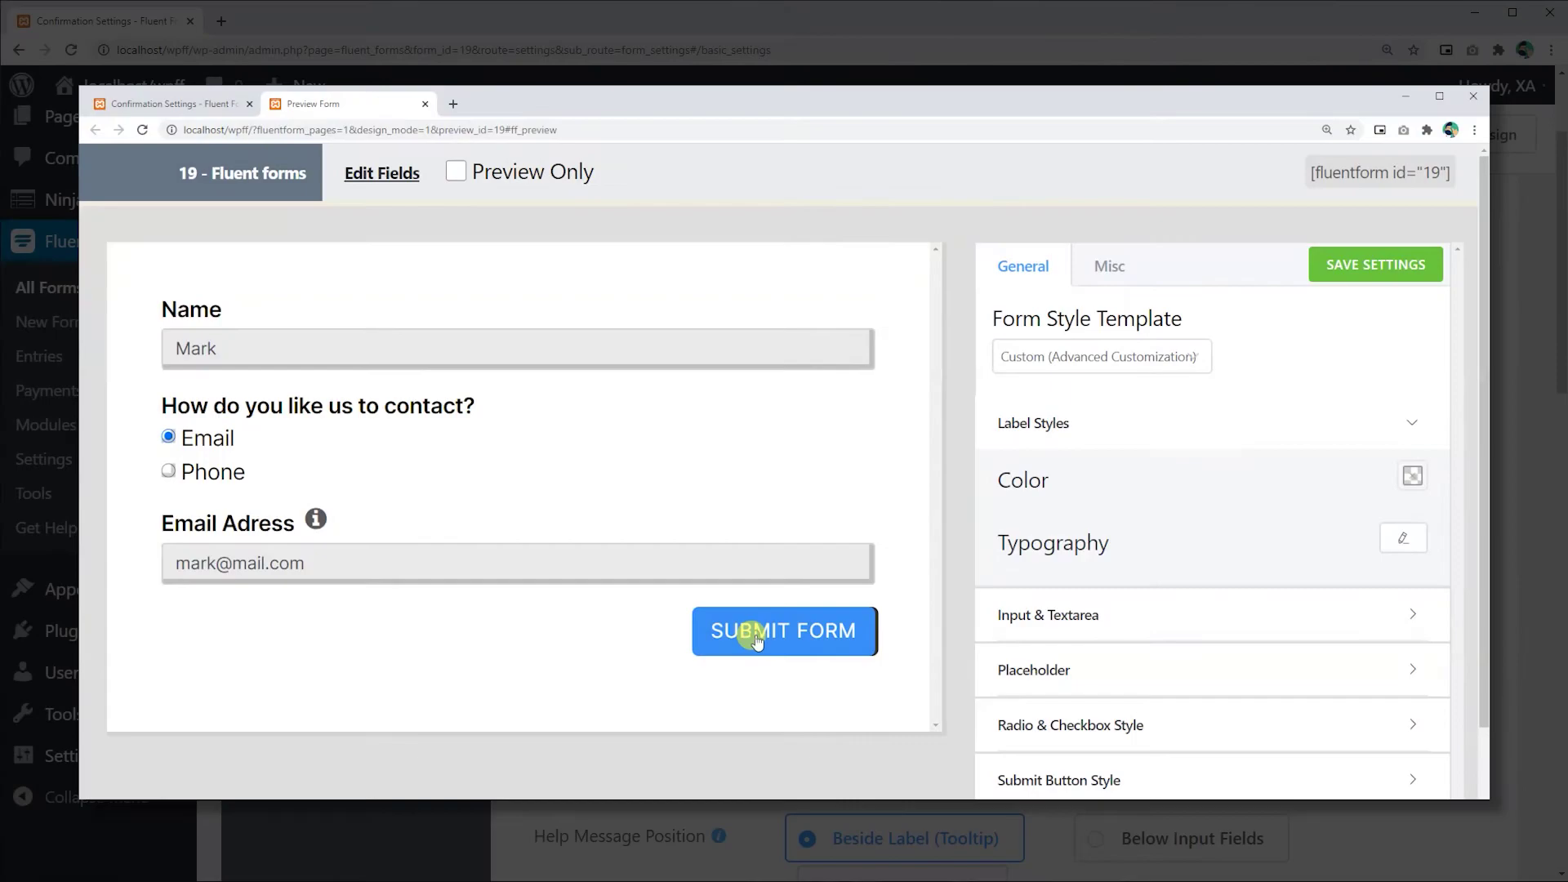
{"action": "left_click", "coordinate": [752, 634]}
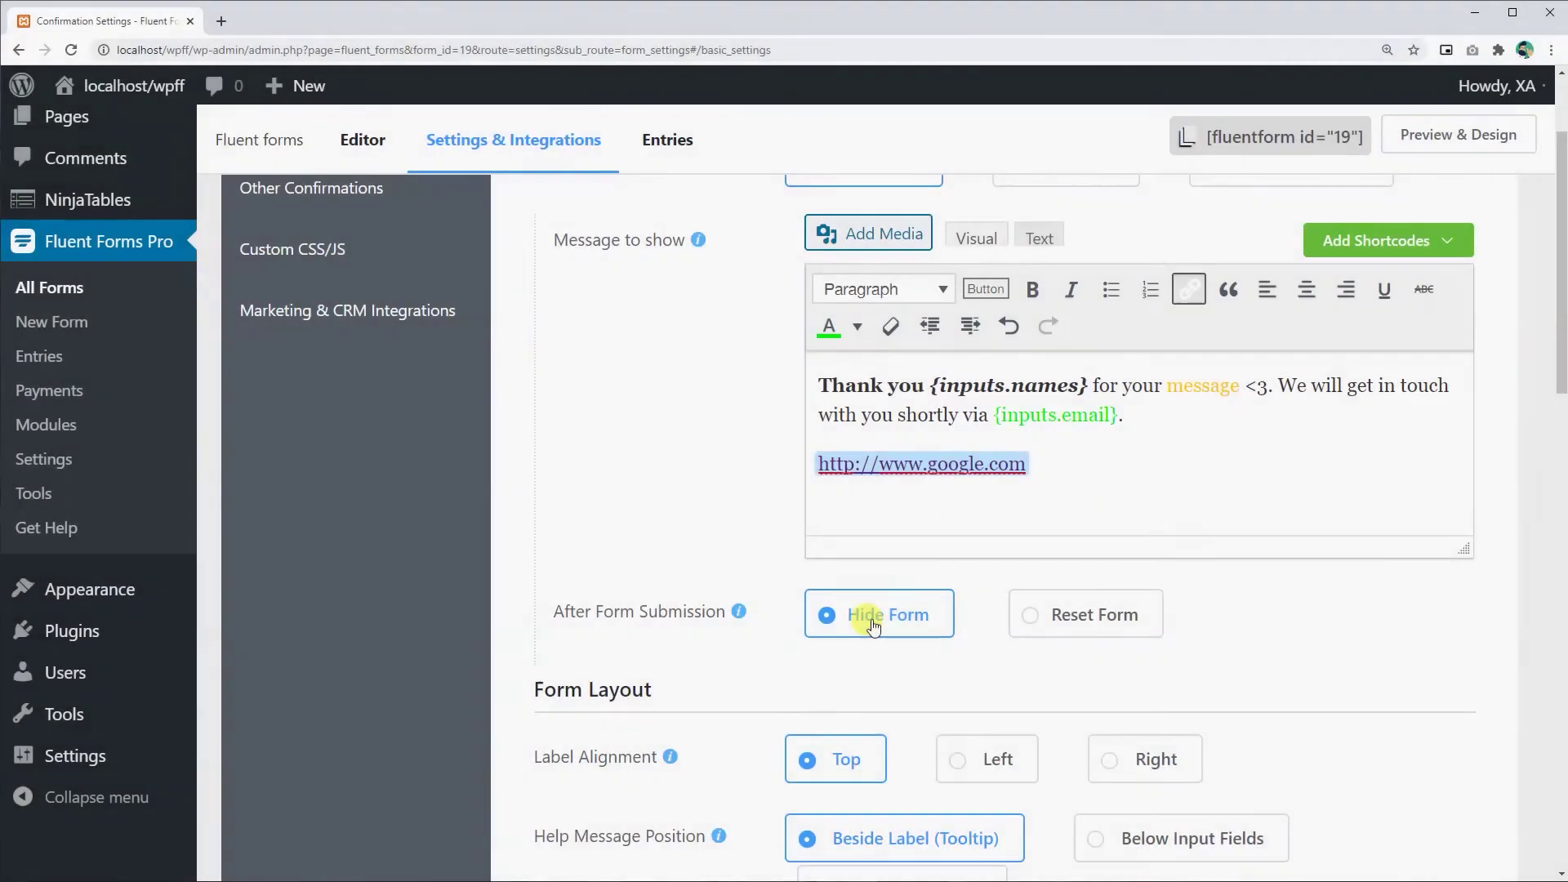
{"action": "left_click", "coordinate": [1032, 615]}
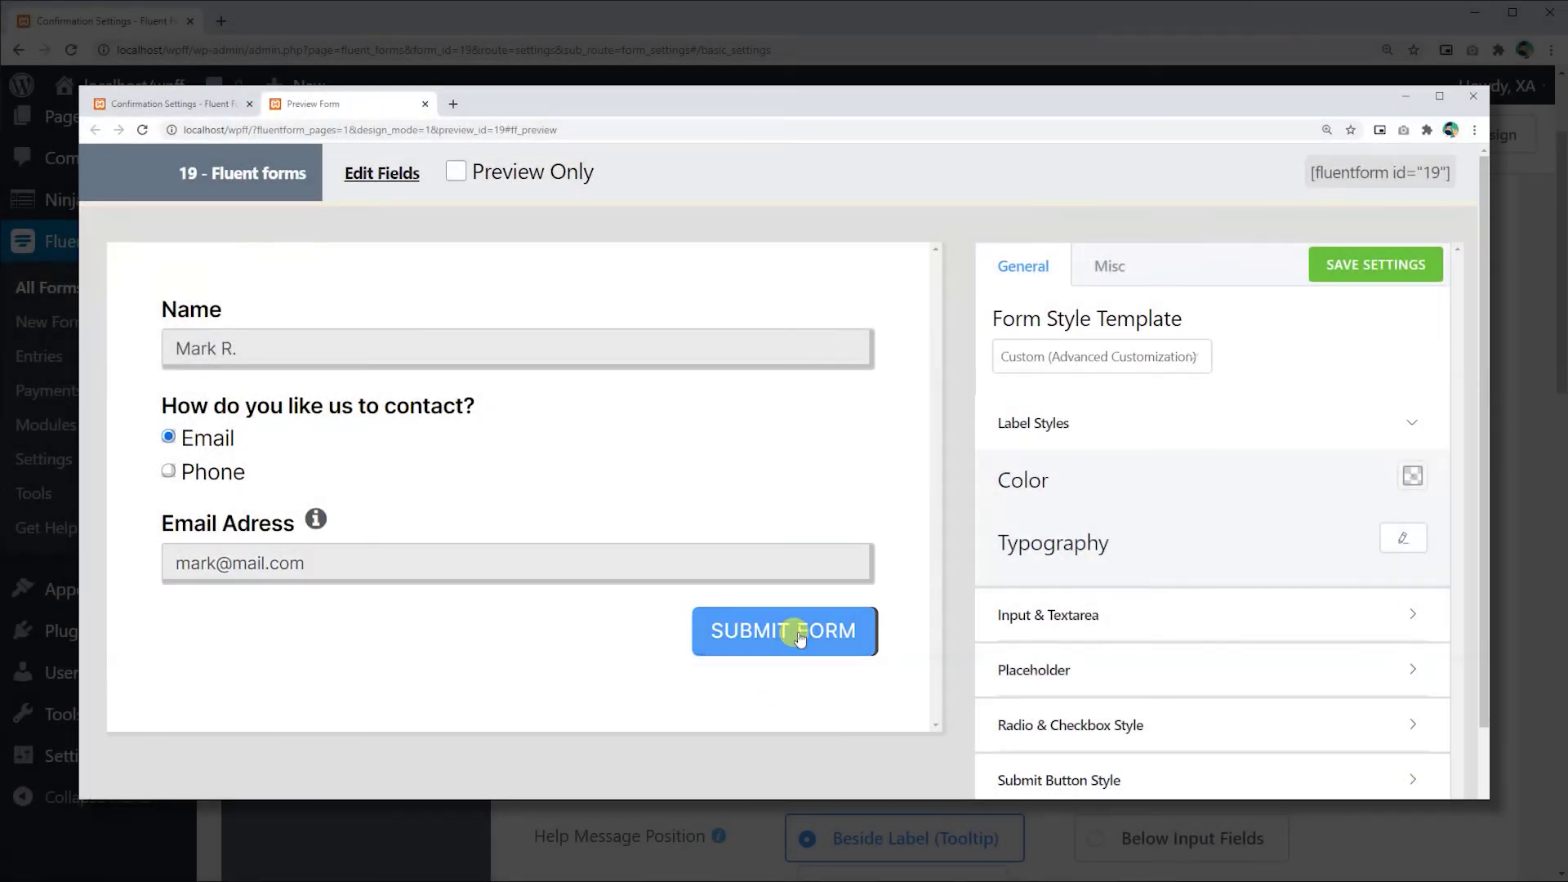
{"action": "left_click", "coordinate": [800, 639]}
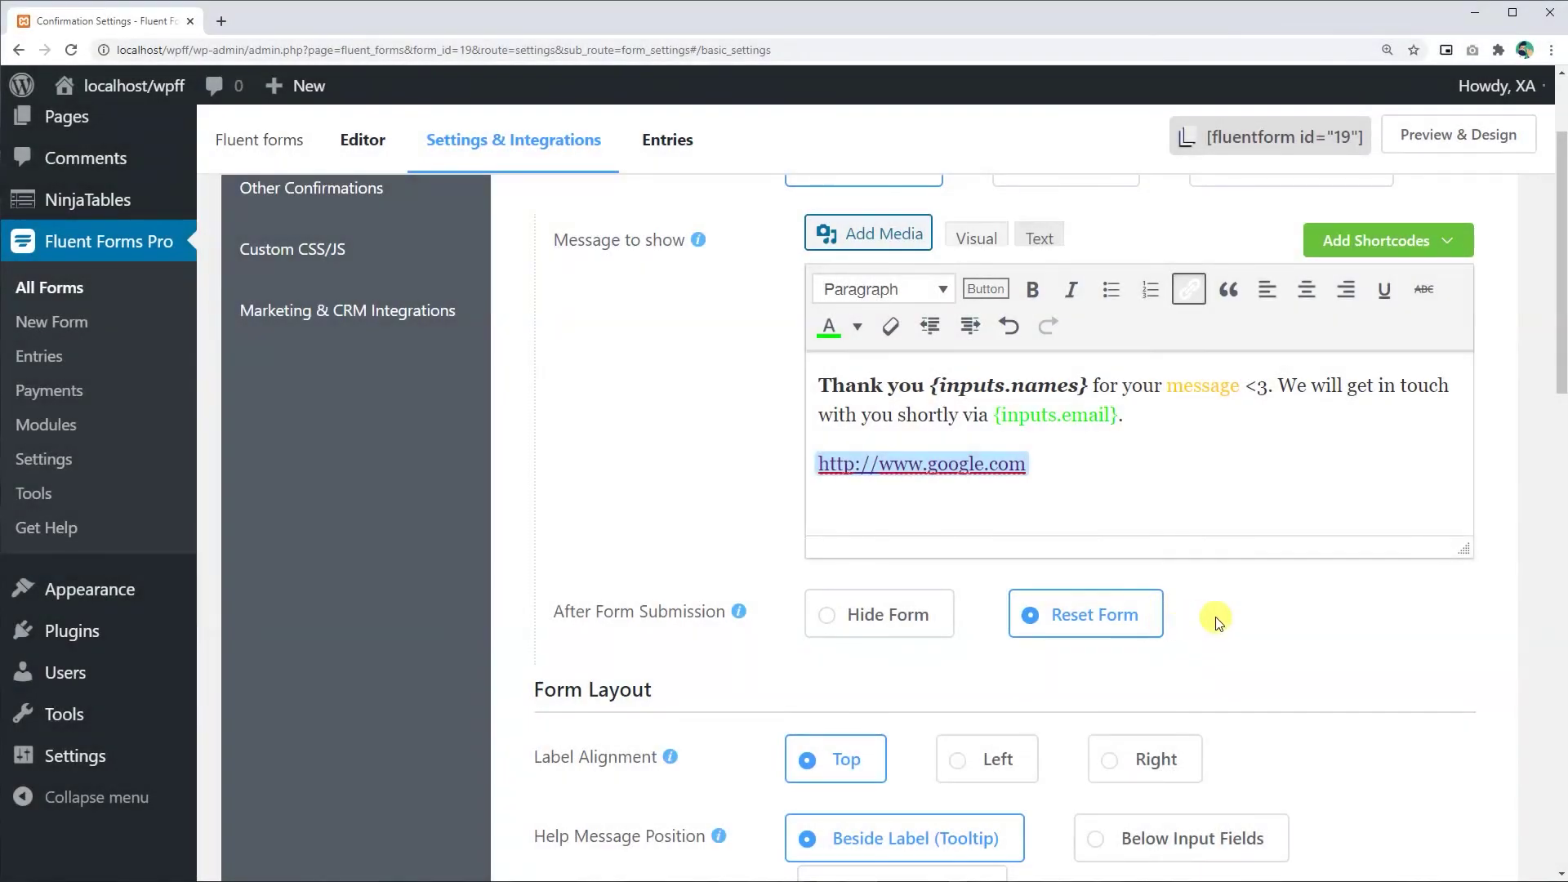
{"action": "scroll", "coordinate": [1215, 619], "scroll_direction": "up", "scroll_amount": 2}
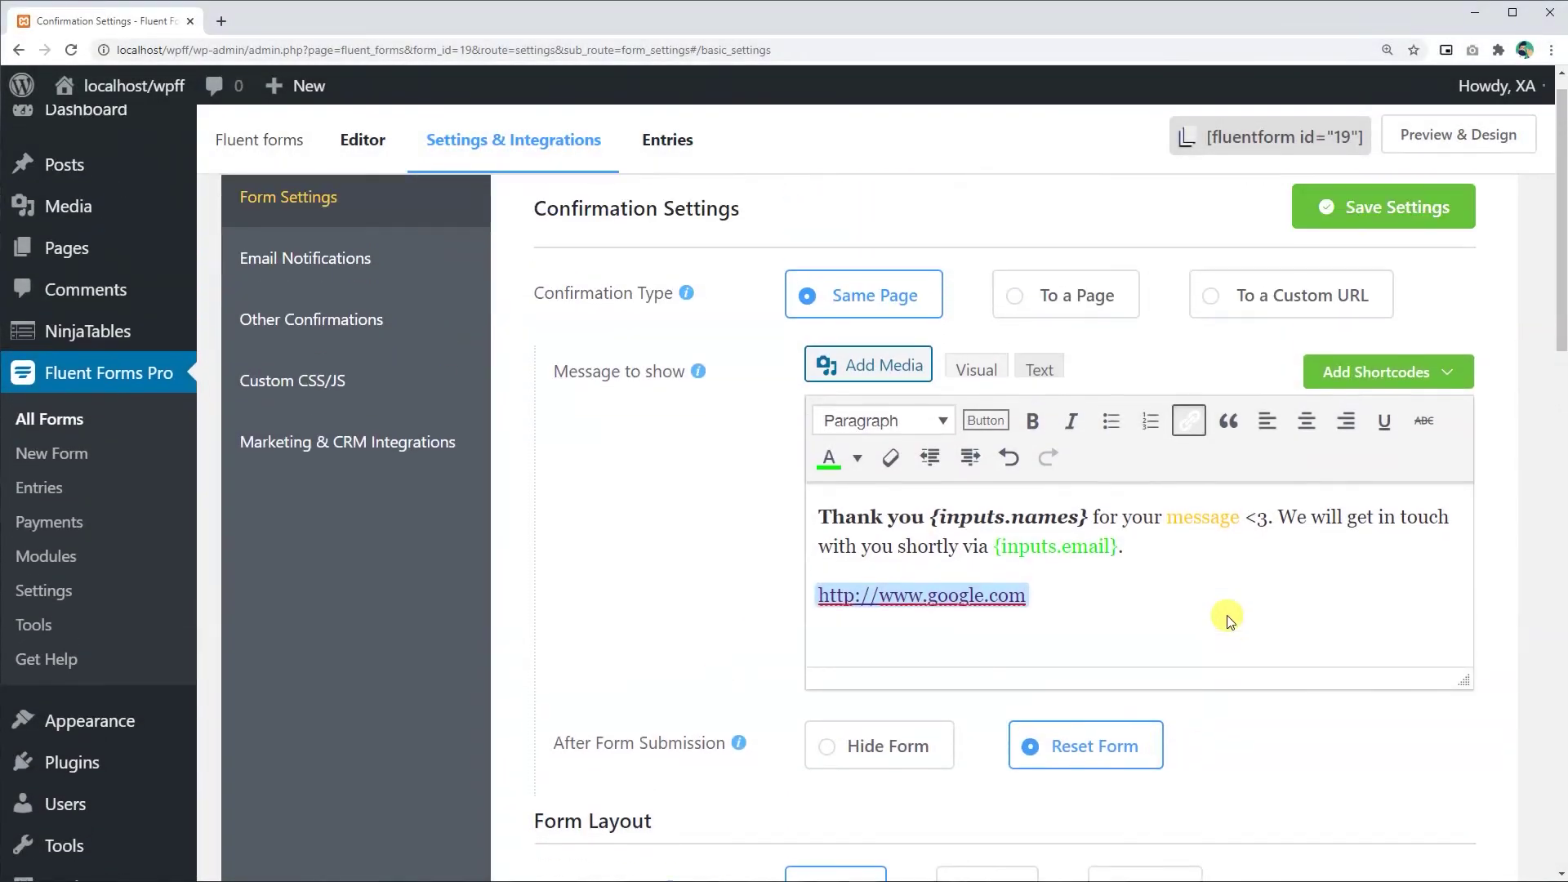
{"action": "scroll", "coordinate": [1225, 611], "scroll_direction": "down", "scroll_amount": 1}
{"action": "scroll", "coordinate": [1127, 482], "scroll_direction": "up", "scroll_amount": 2}
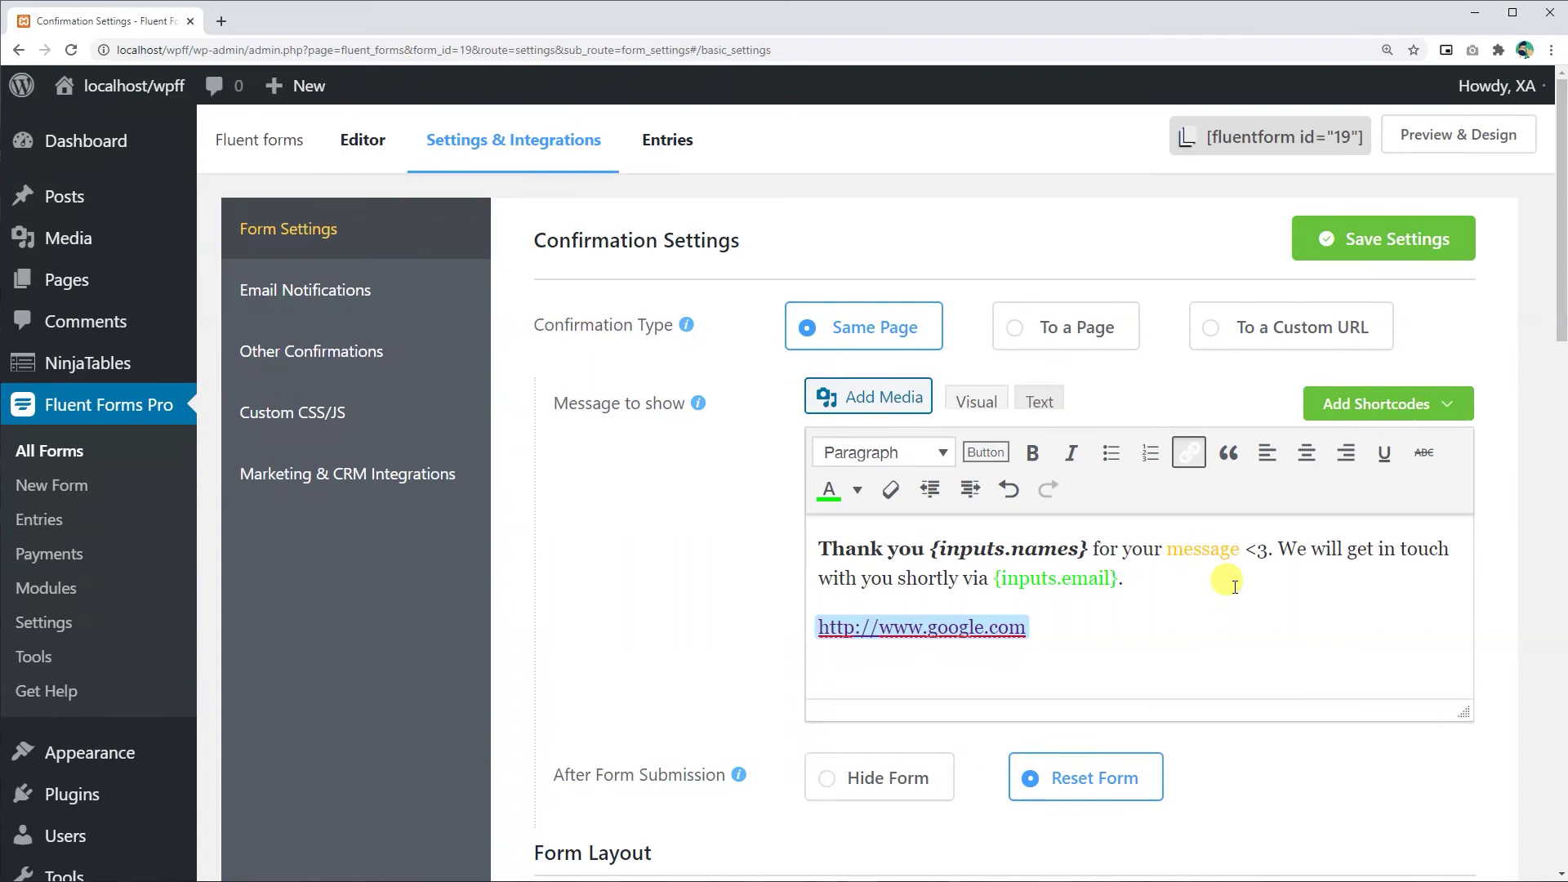
- Save the settings, open the form preview, and fill in a name, Email contact method and email address
{"action": "left_click", "coordinate": [1394, 256]}
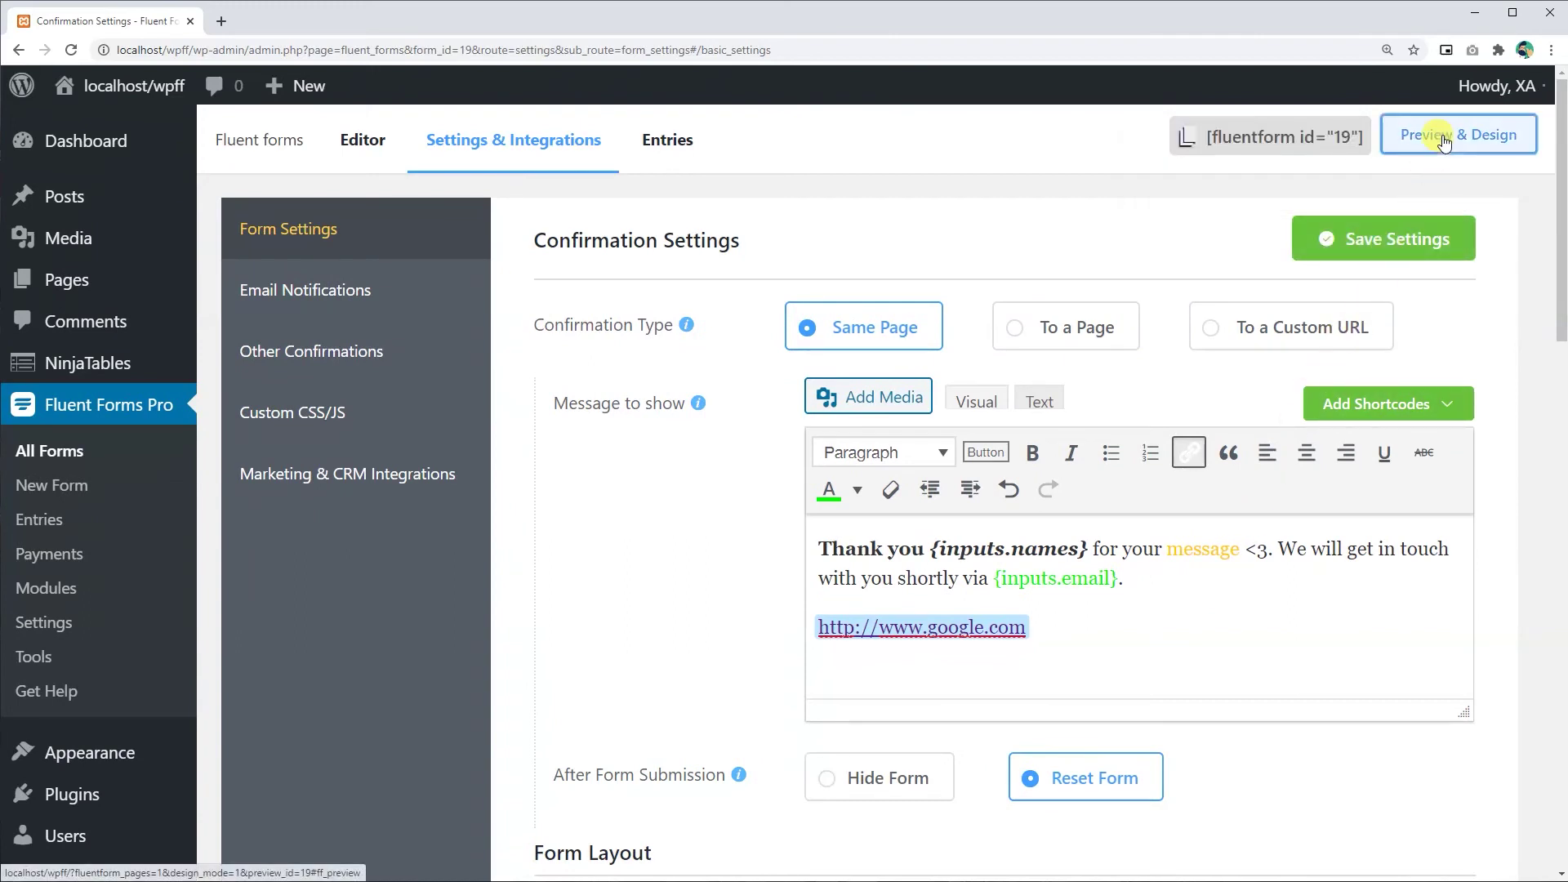
{"action": "left_click", "coordinate": [1334, 133]}
{"action": "left_click", "coordinate": [268, 296]}
{"action": "type", "text": "Mark"}
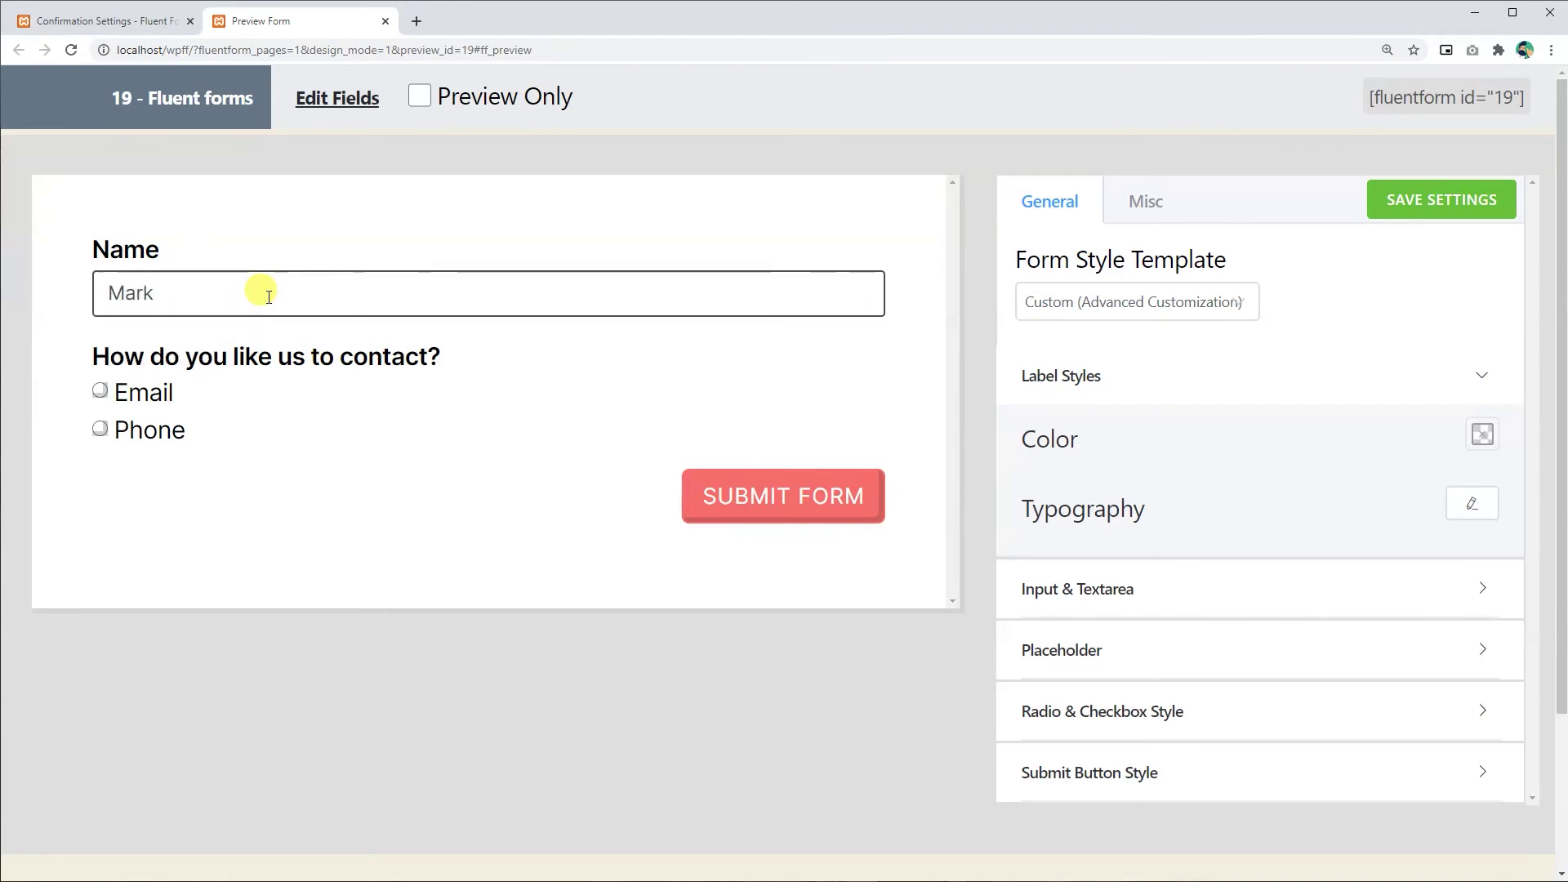
{"action": "type", "text": " R."}
{"action": "left_click", "coordinate": [100, 390]}
{"action": "left_click", "coordinate": [216, 533]}
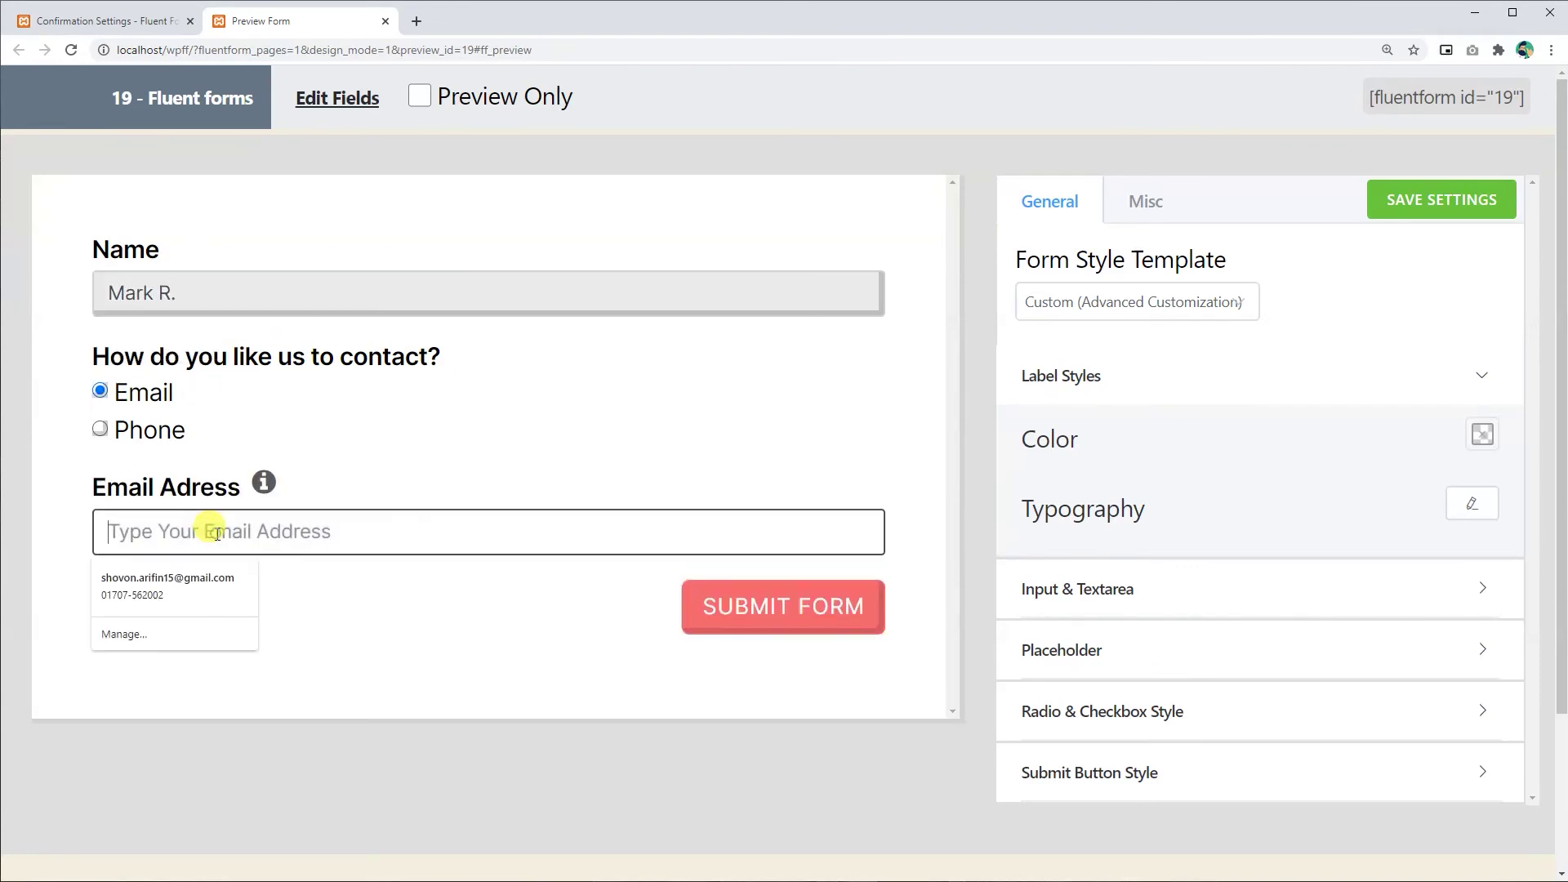
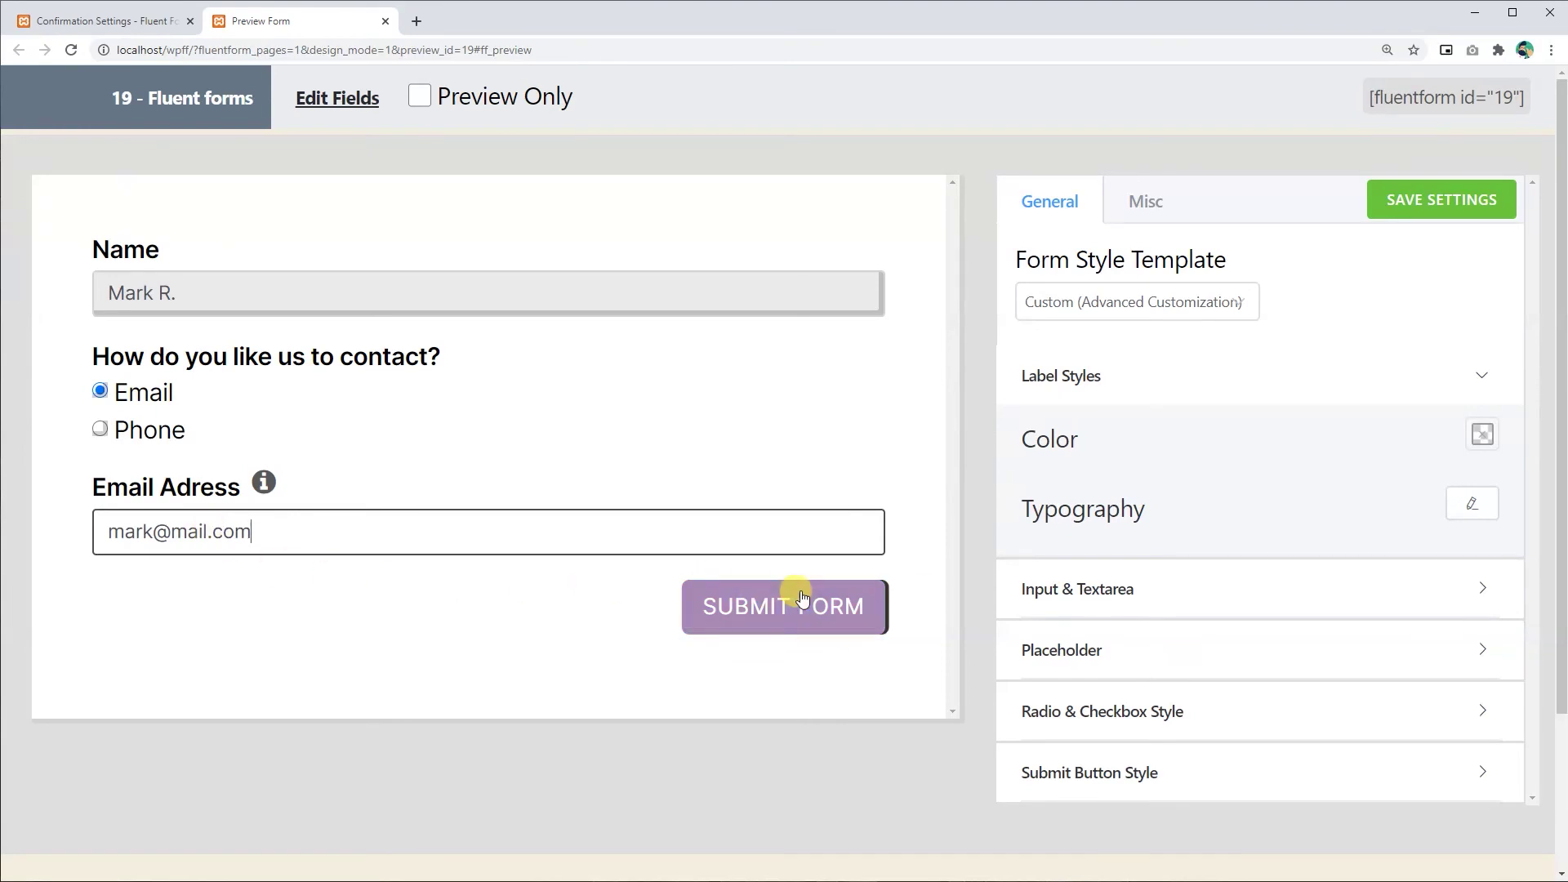
- Submit the test entry and check the personalised confirmation message
{"action": "left_click", "coordinate": [797, 604]}
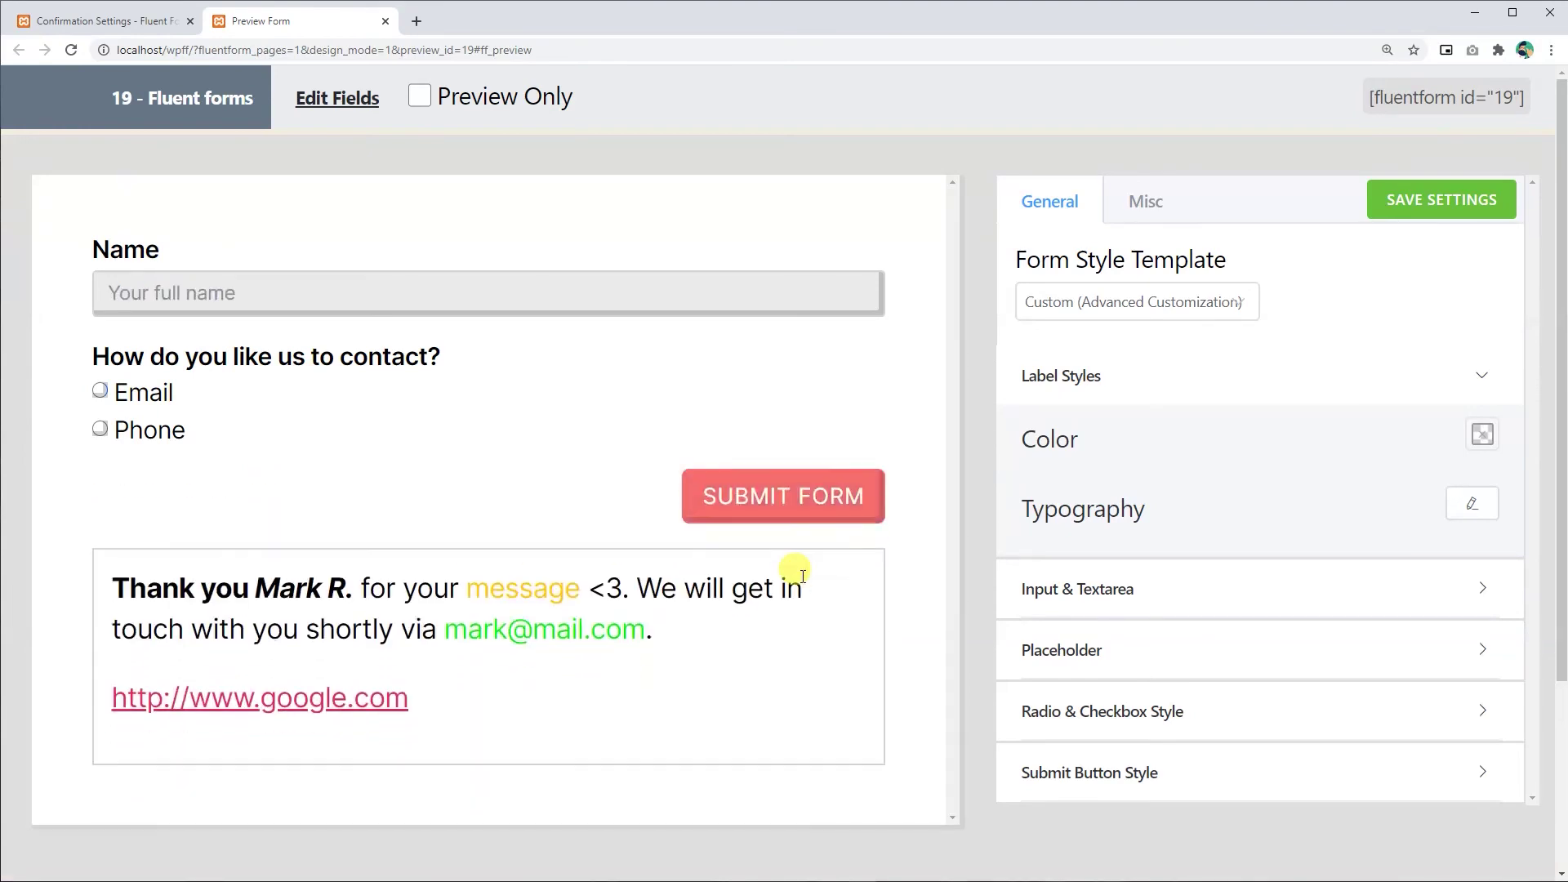
{"action": "left_click_drag", "start_coordinate": [112, 586], "coordinate": [698, 673]}
{"action": "left_click", "coordinate": [640, 690]}
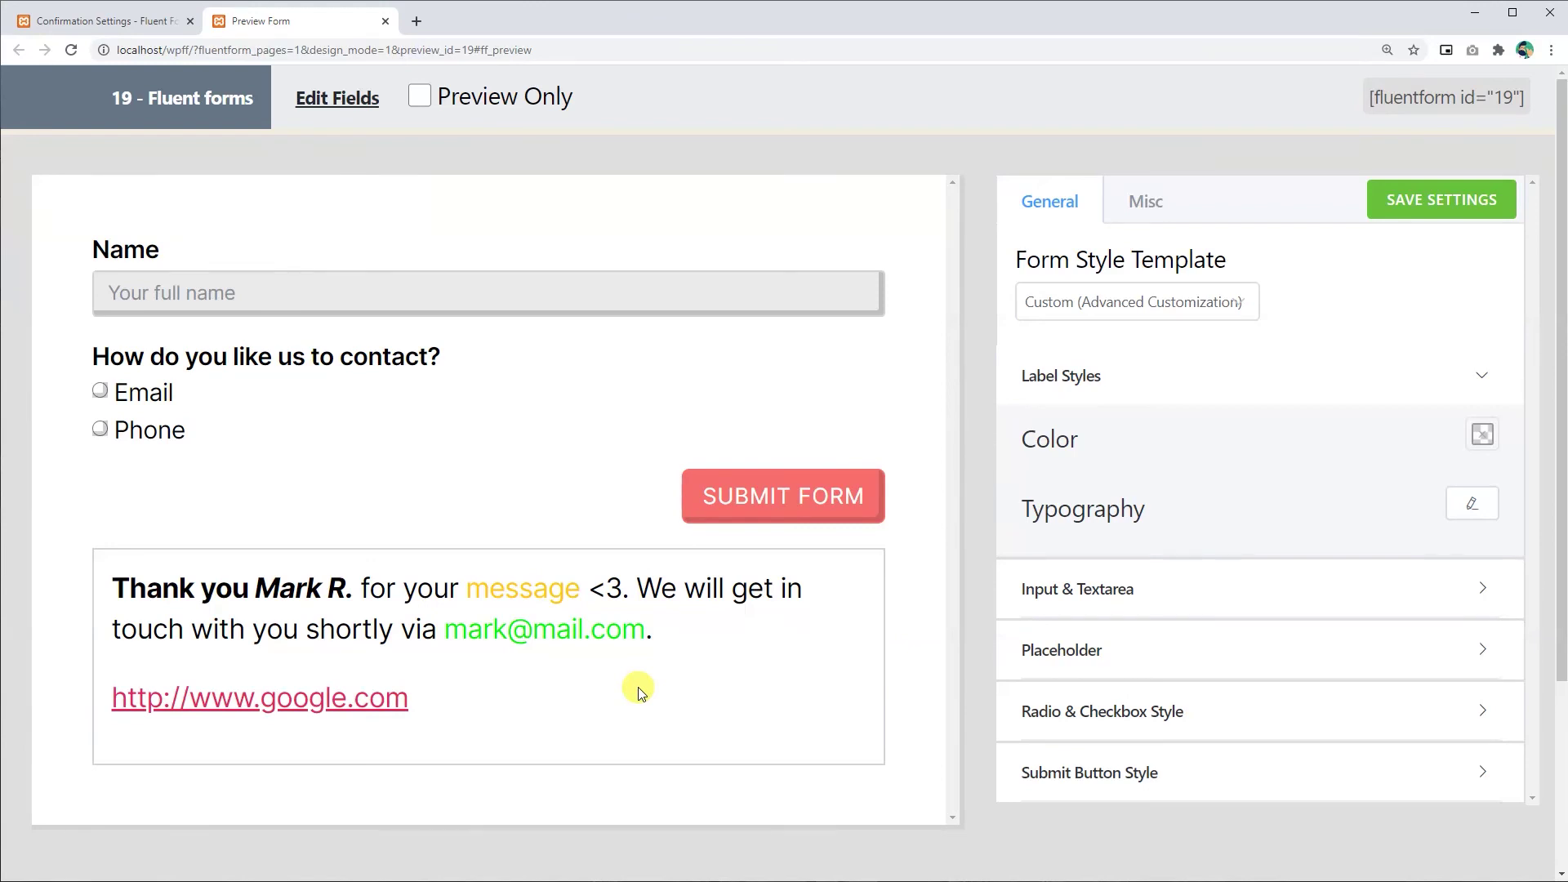